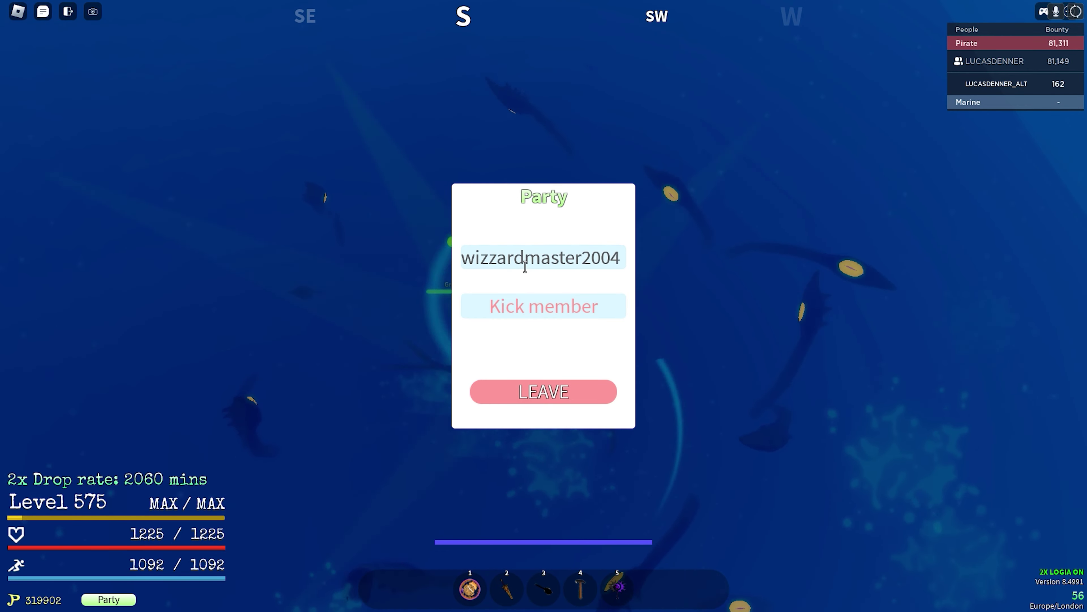
- Accept the party invite and move the four extra hotbar items into the inventory
click(106, 601)
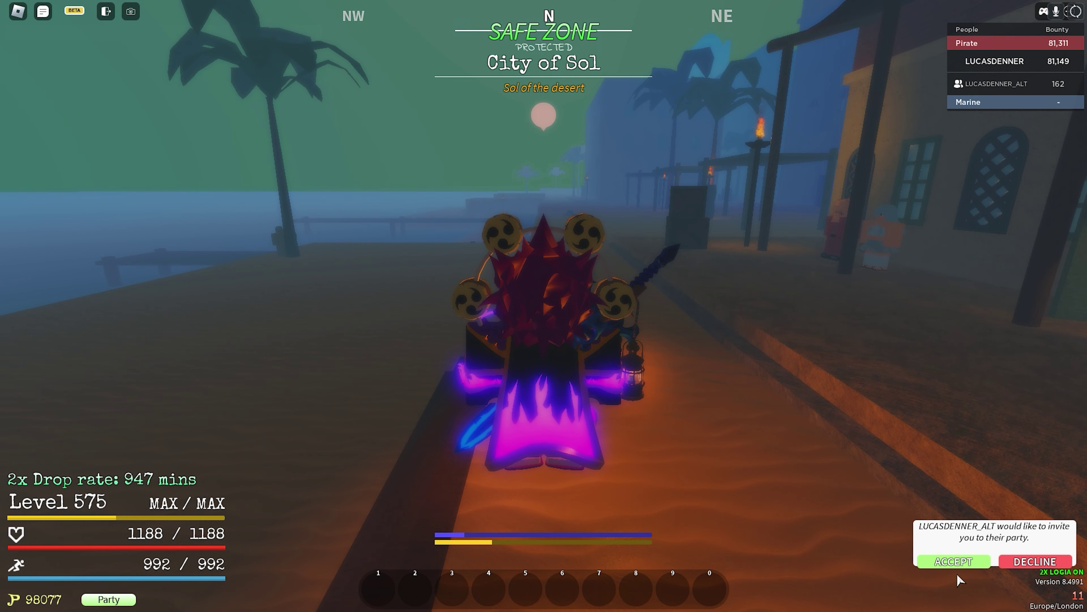
click(957, 565)
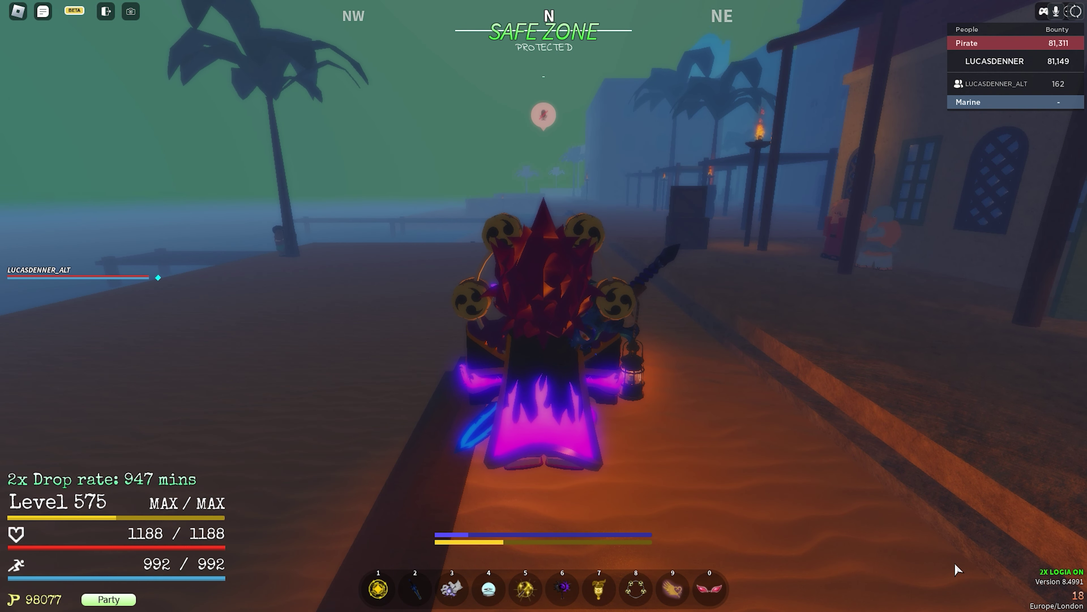
key(grave)
drag(599, 589, 599, 546)
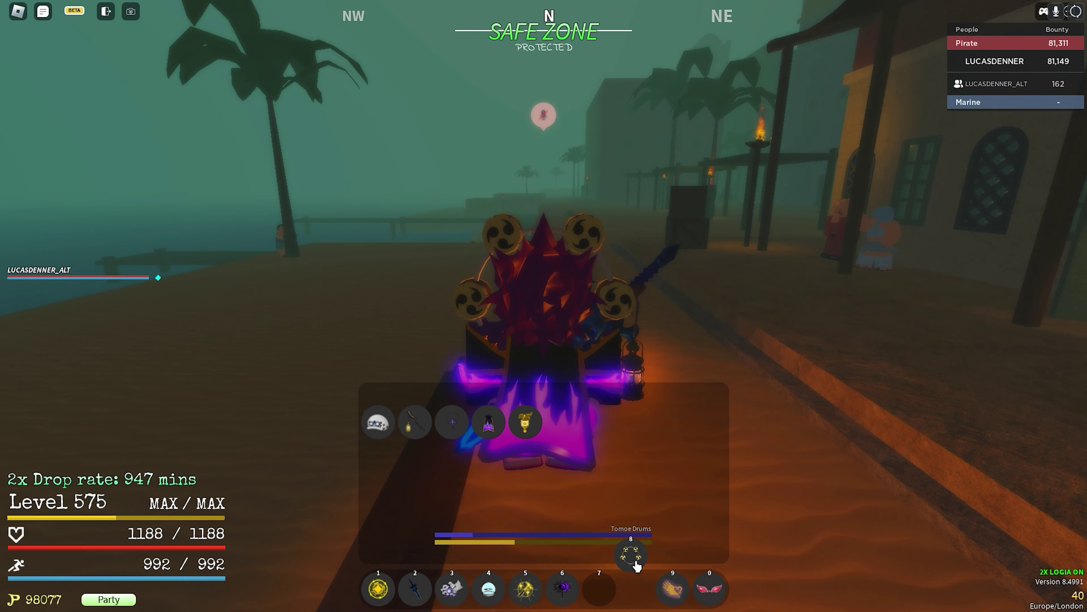
drag(636, 589, 636, 548)
drag(673, 589, 673, 547)
drag(709, 589, 704, 544)
key(grave)
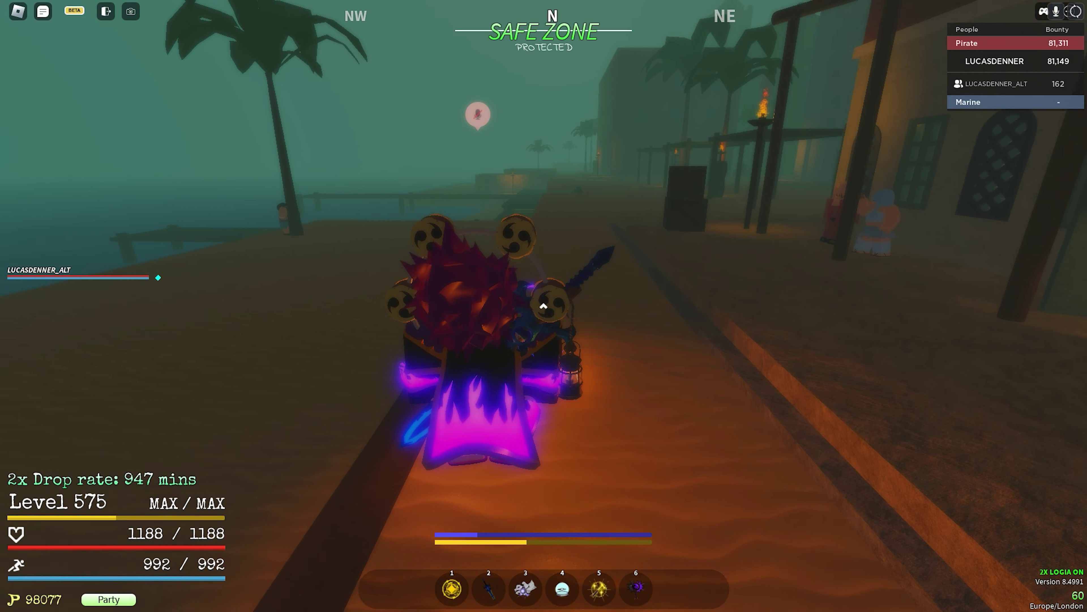
- Light-dash, equip the Pika-Pika fruit and fire its Light Flight move
key(q)
key(1)
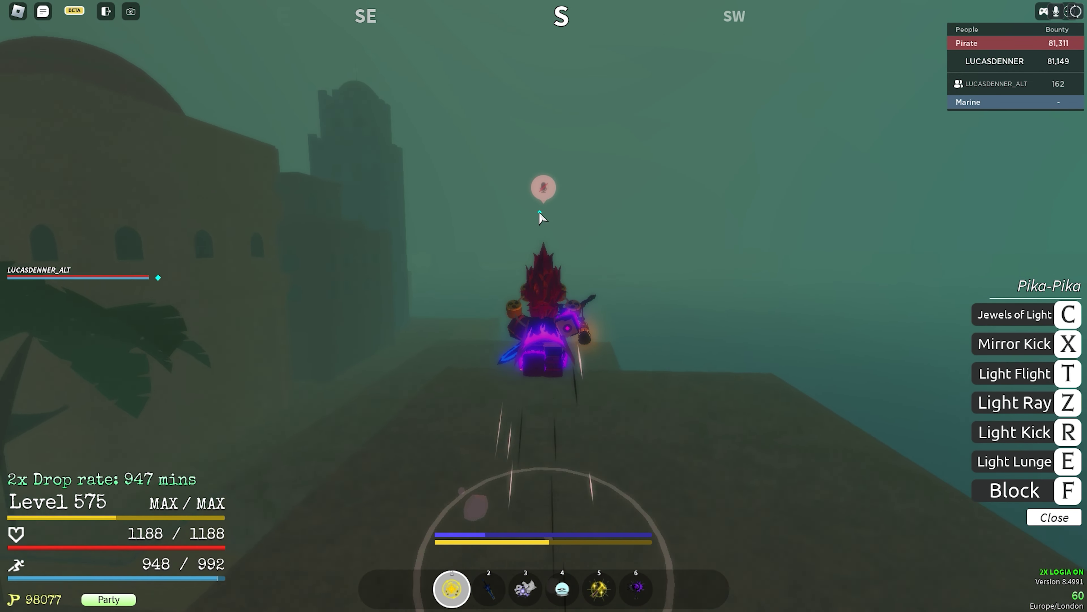
key(t)
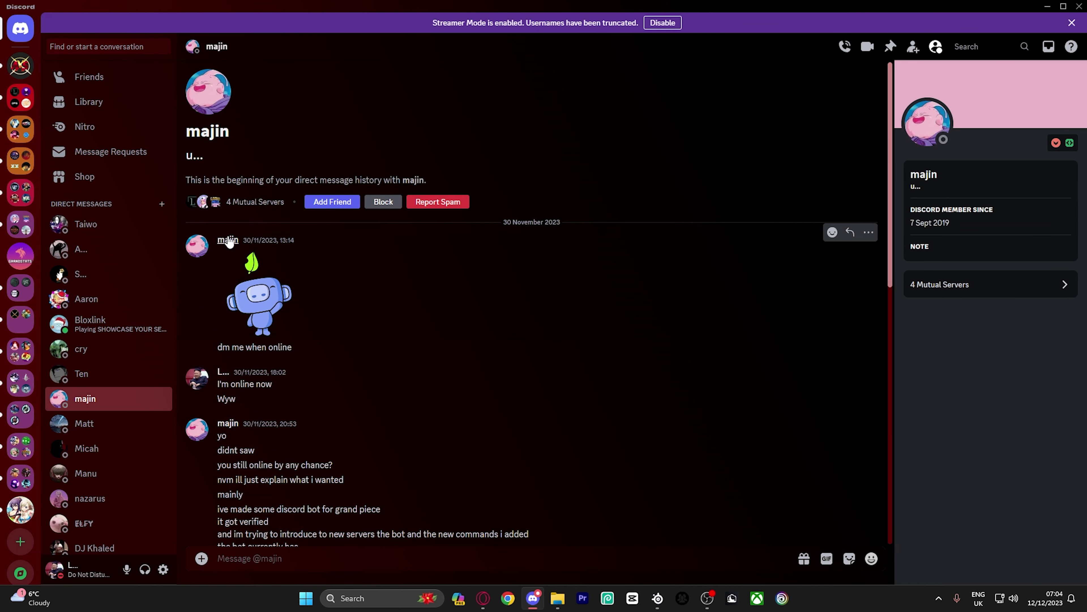
- Check the sender's profile, then read the bot pitch listing /wiki, /build, /personalbuilds and /searchbuilds
click(225, 242)
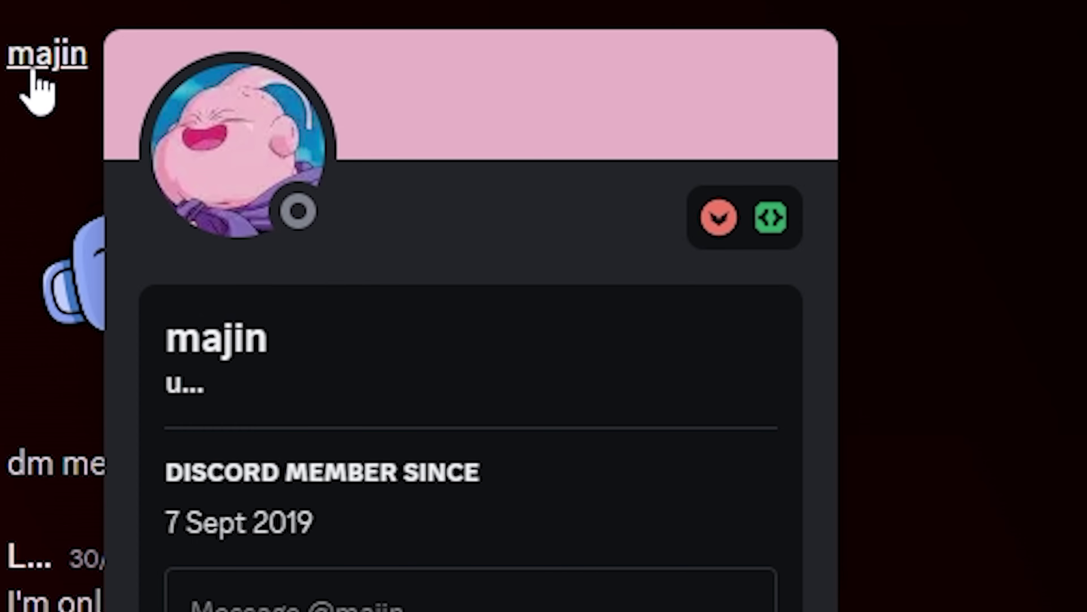
click(1070, 254)
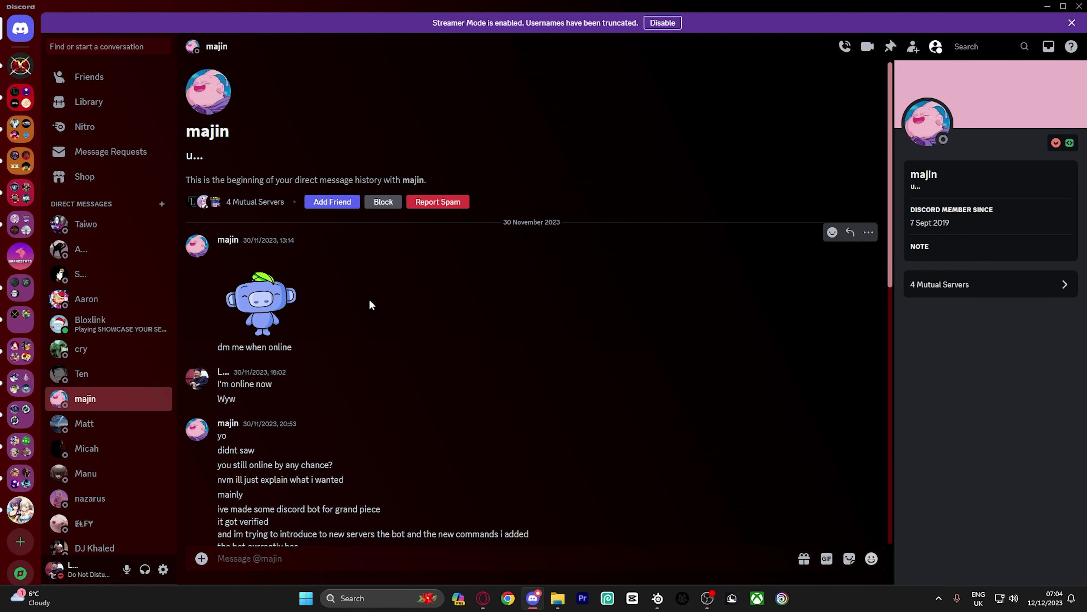
scroll(370, 300, down, 1)
scroll(370, 300, down, 1)
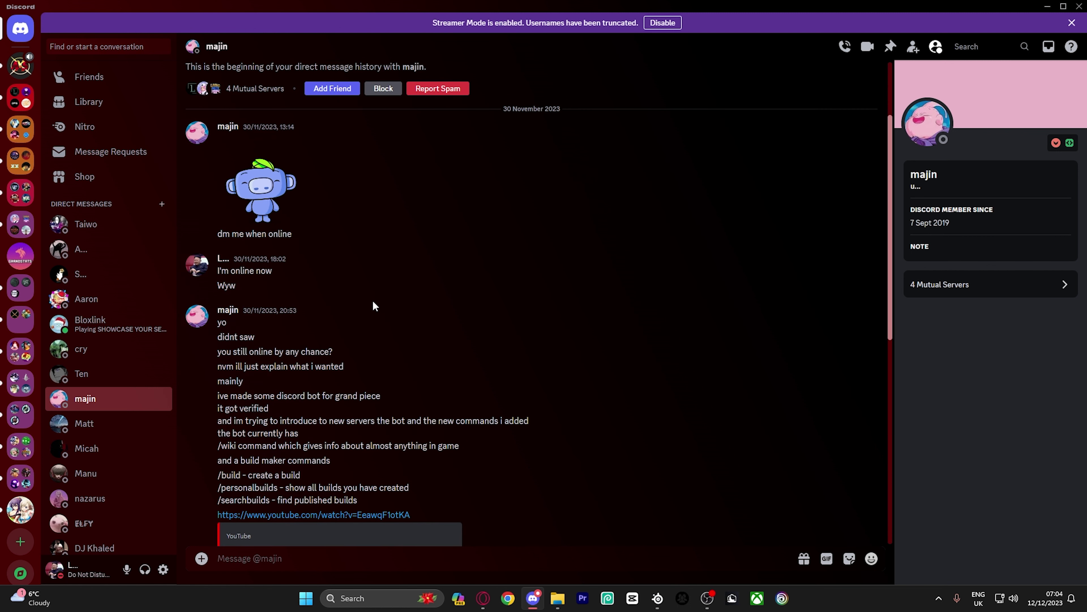
scroll(386, 293, down, 2)
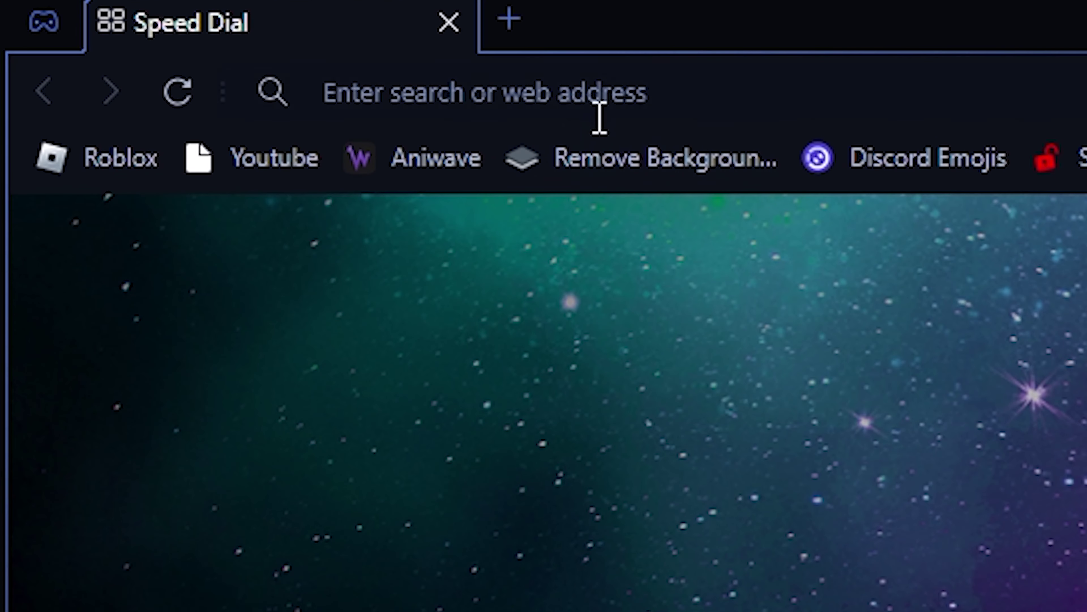
- Google 'gpo festival lancer' in the browser's address bar, correcting a typo first
click(597, 114)
text(g[p)
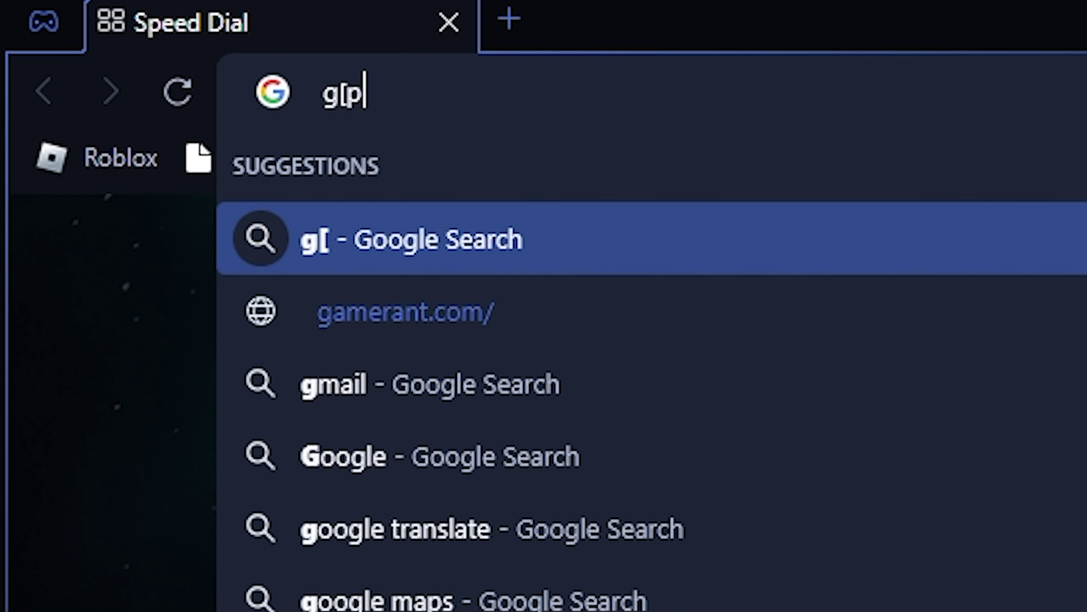
key(BackSpace)
key(BackSpace)
text(po festiv)
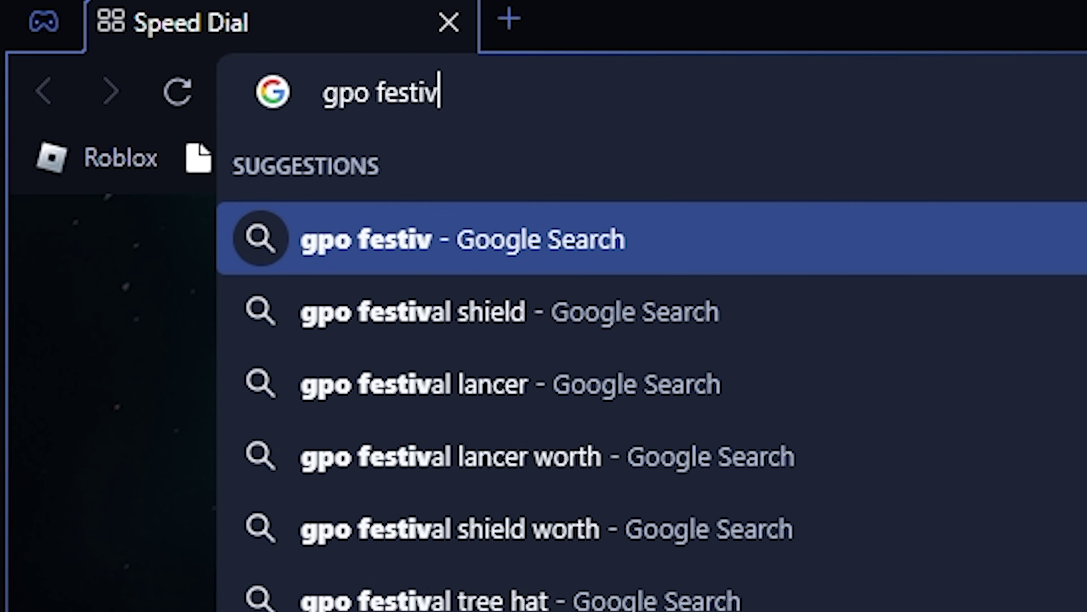
text(al lancer)
key(Return)
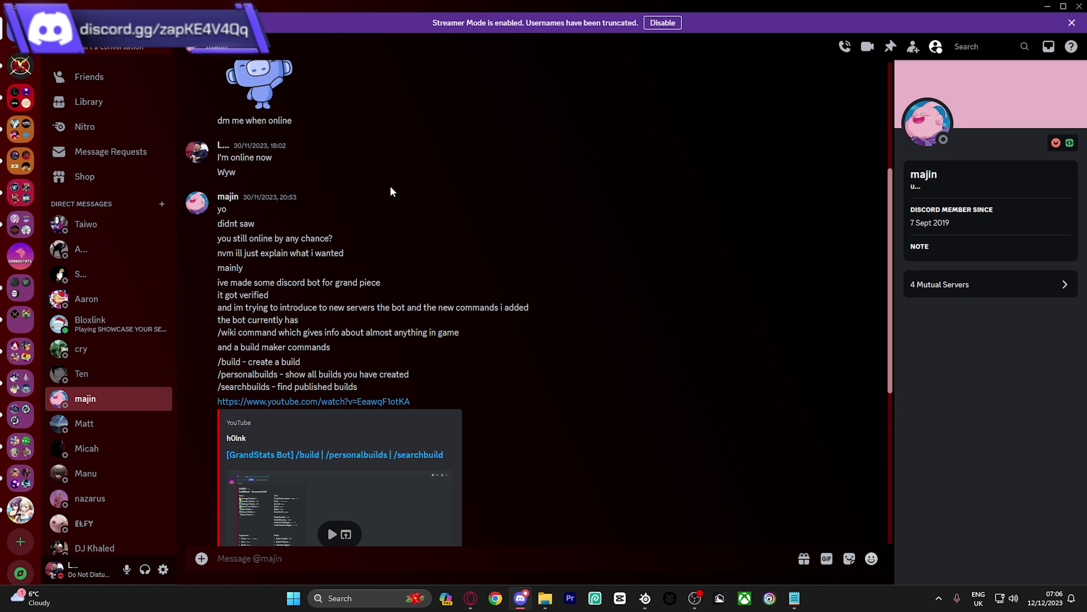
- Switch to the GrandStats server's #general channel
scroll(394, 195, down, 5)
click(14, 257)
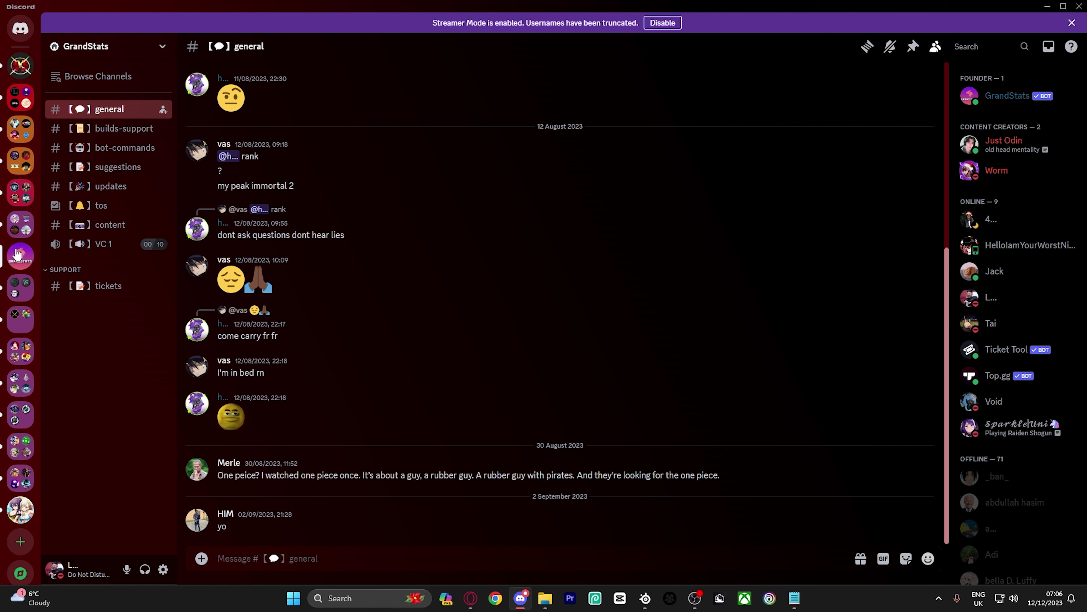
- Add the GrandStats app to your own server, authorising it and passing the captcha
click(1012, 100)
click(843, 205)
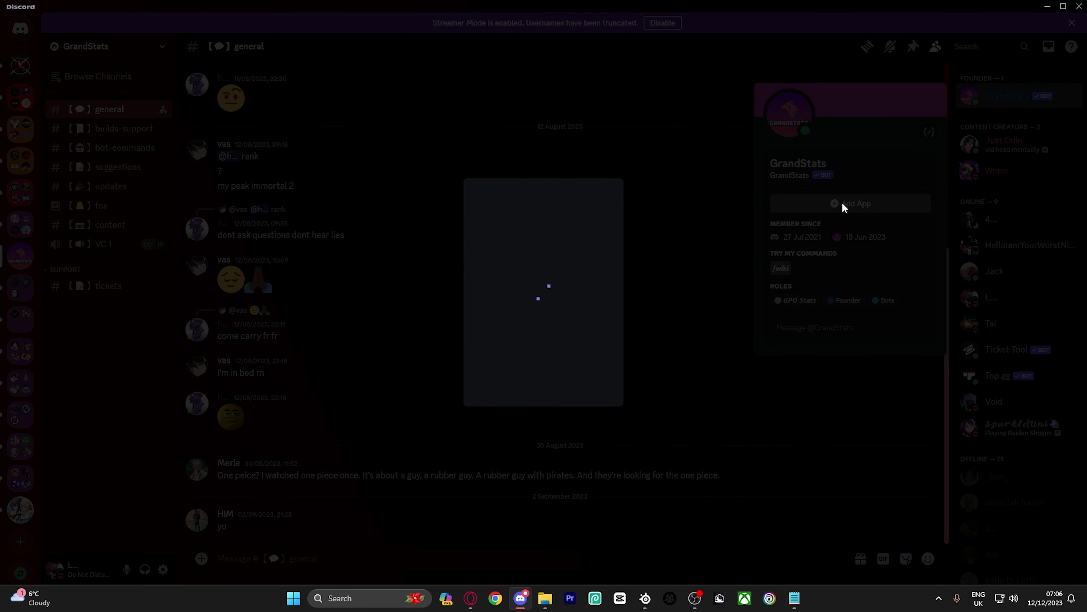
click(543, 397)
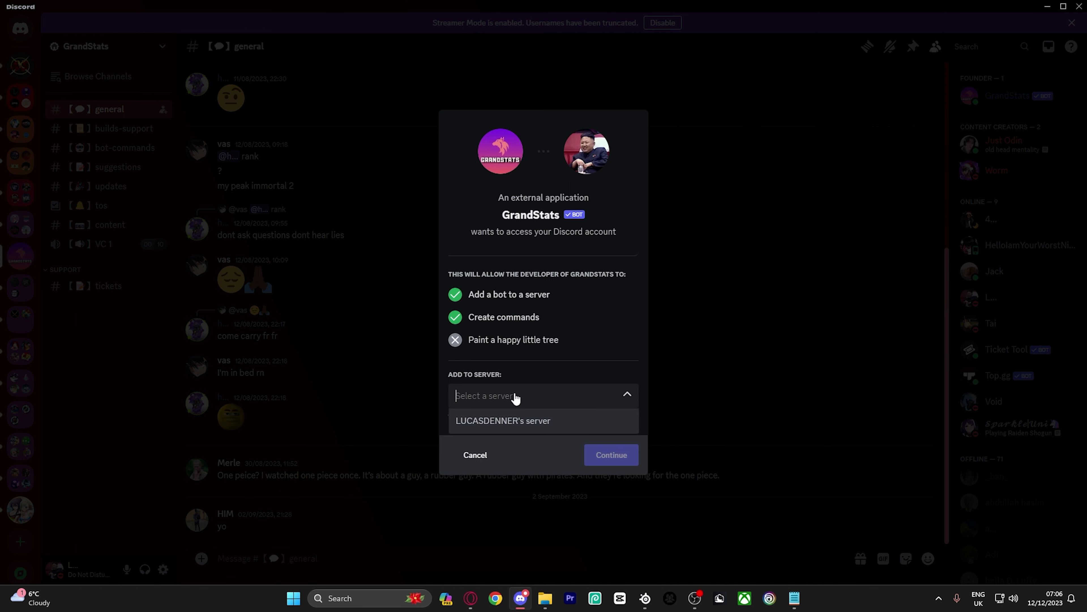
click(514, 420)
click(618, 453)
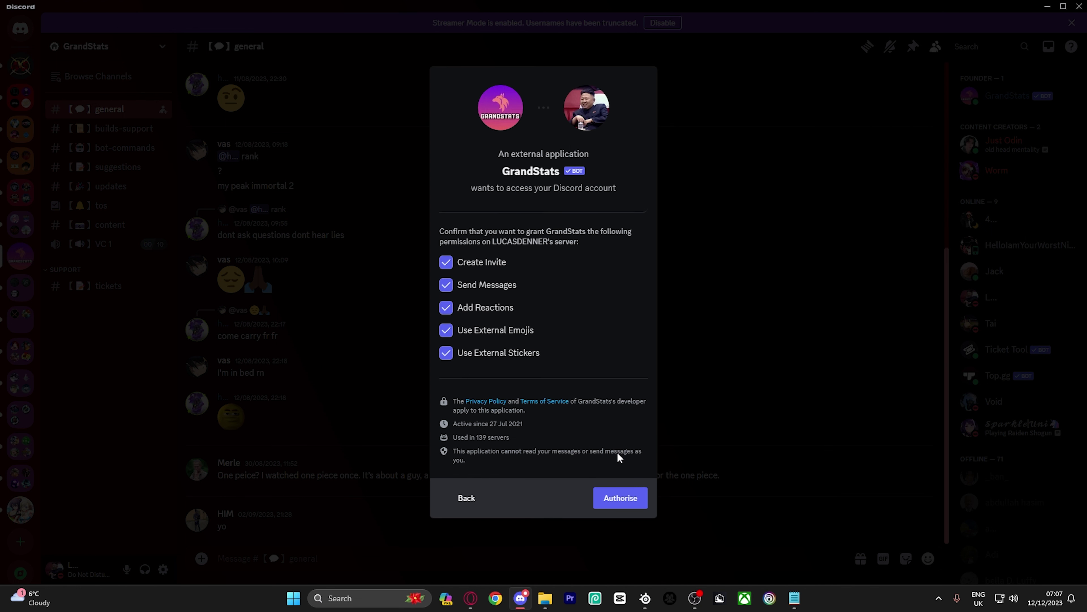
click(616, 497)
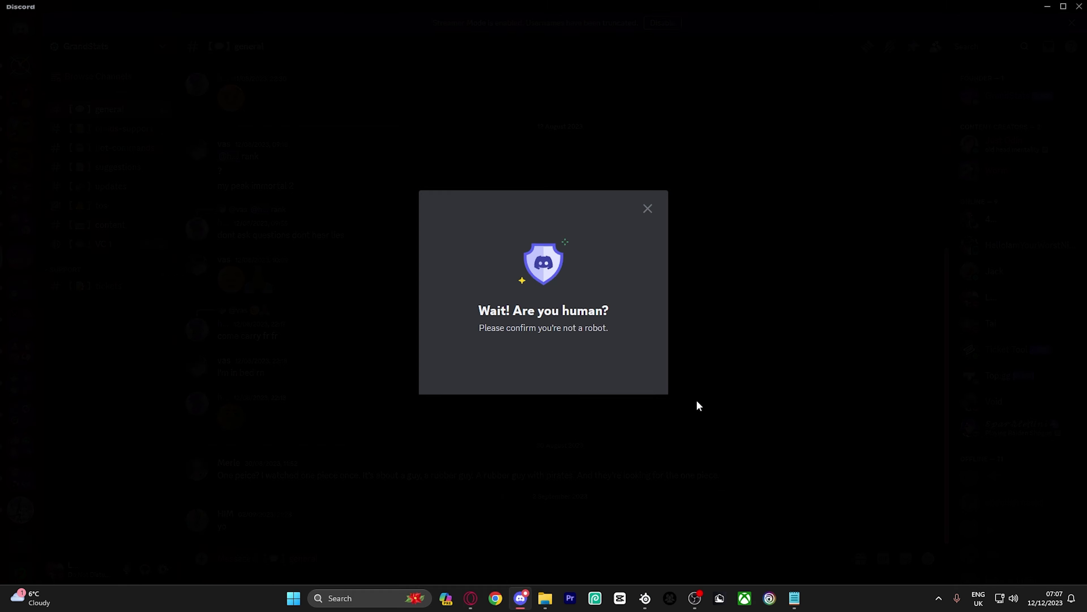
click(474, 346)
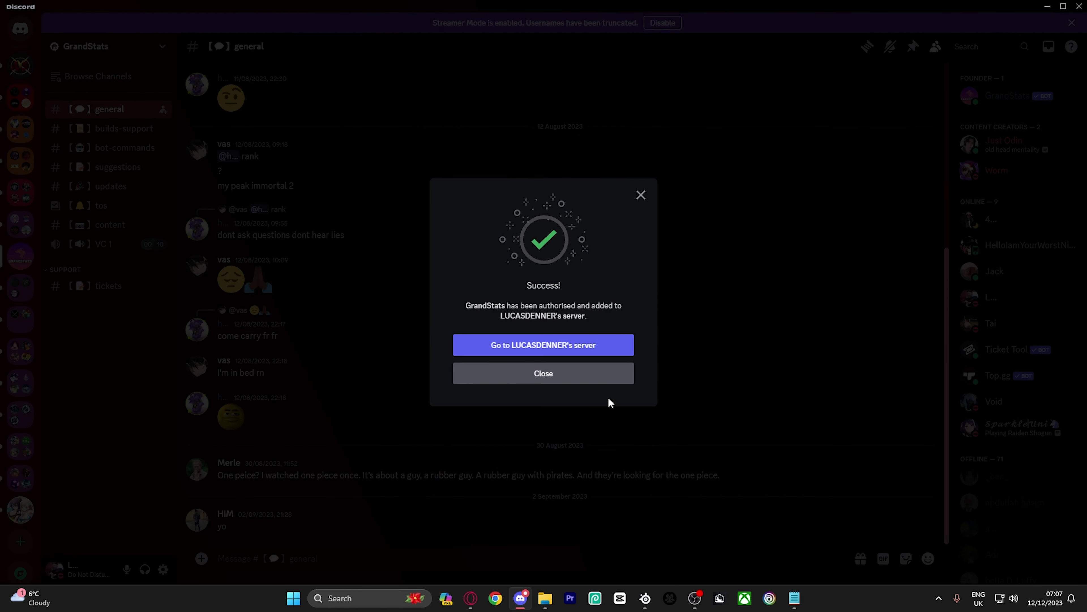
click(563, 375)
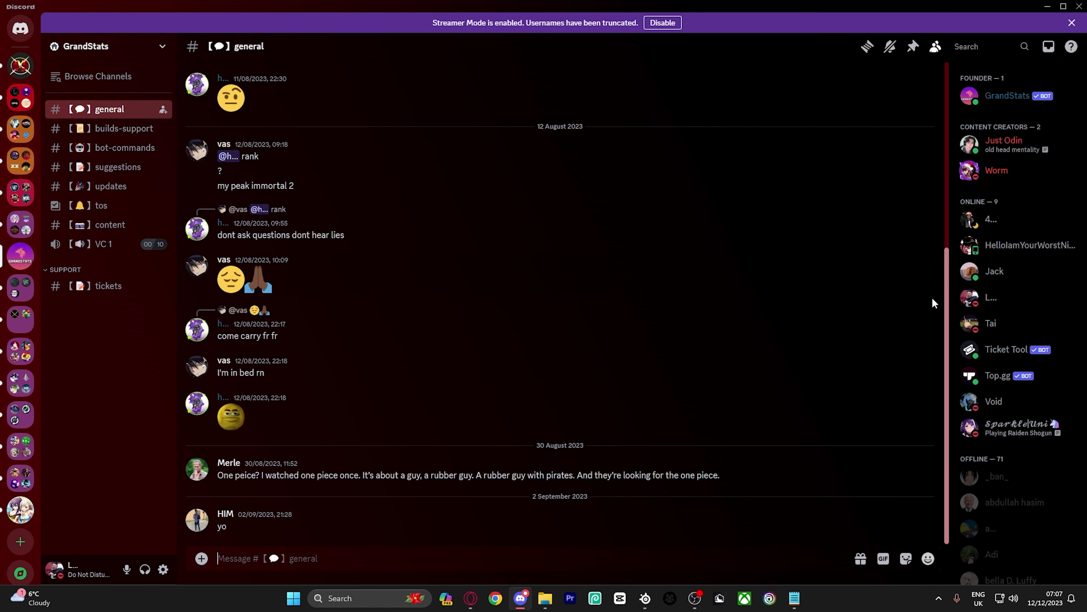
- Expand the server folder and open your own server's welcome channel
scroll(989, 339, down, 4)
scroll(991, 343, up, 4)
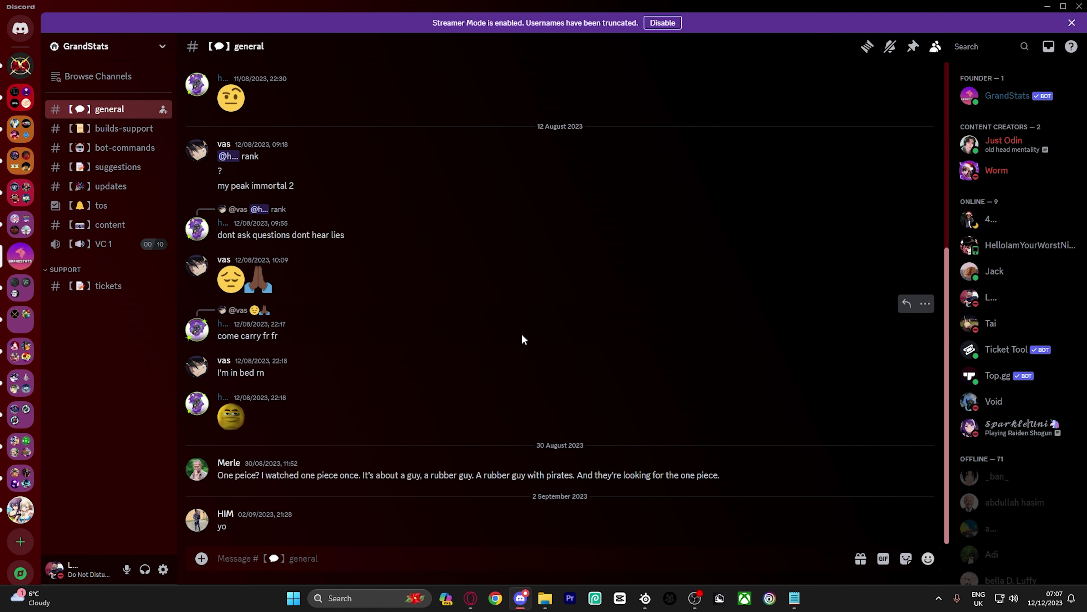
click(20, 98)
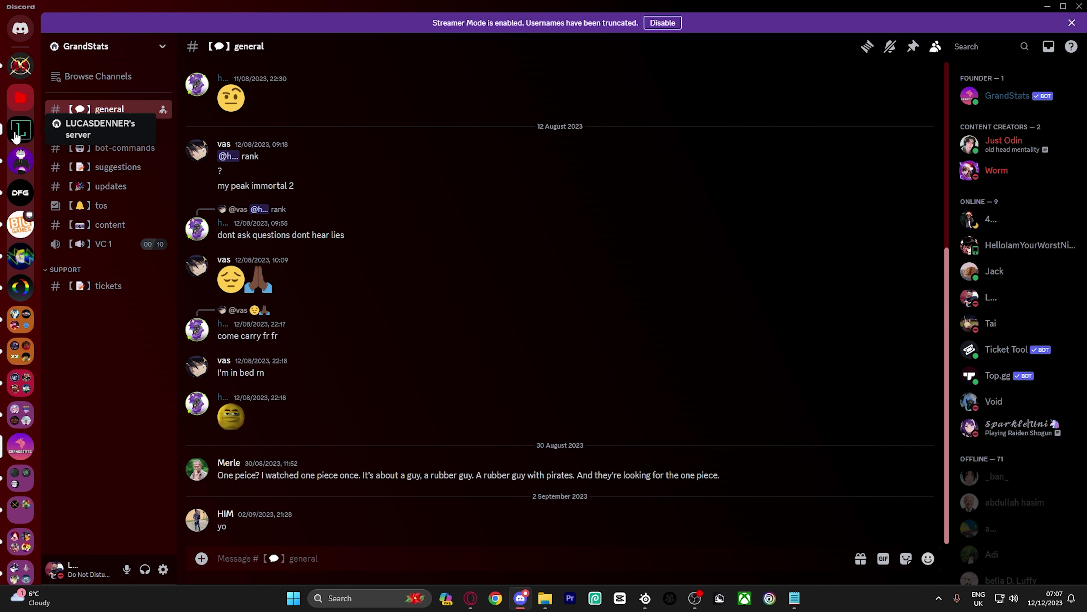
click(15, 135)
scroll(107, 343, down, 3)
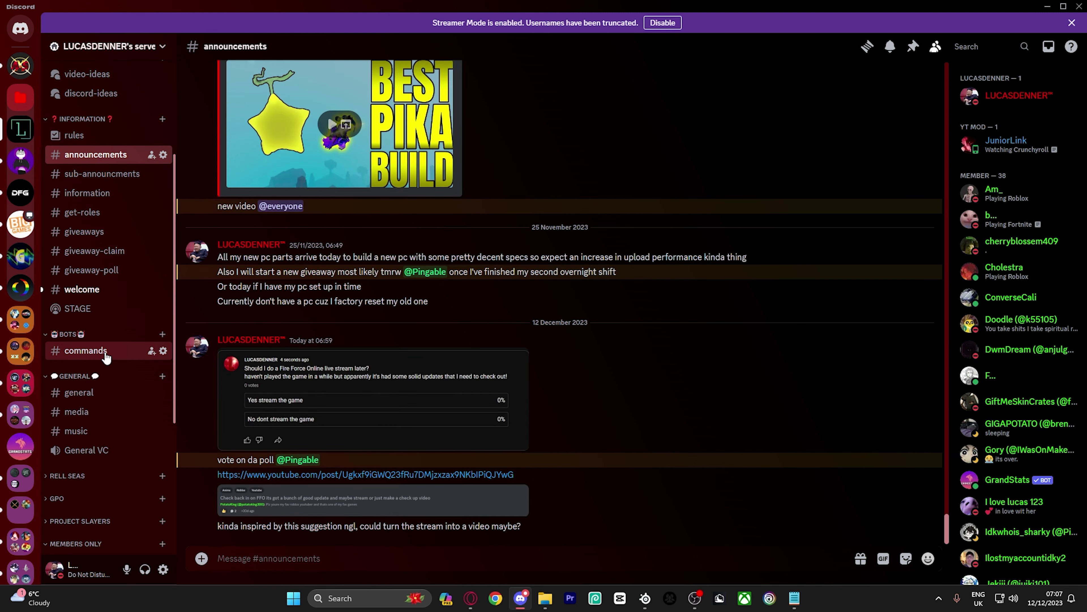
scroll(101, 304, up, 4)
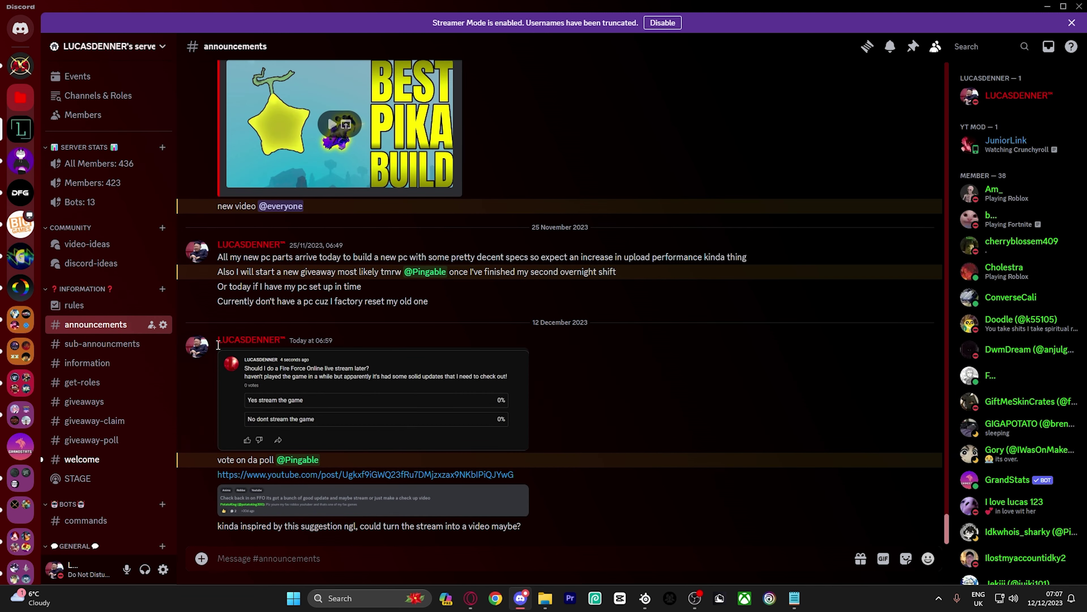
click(108, 459)
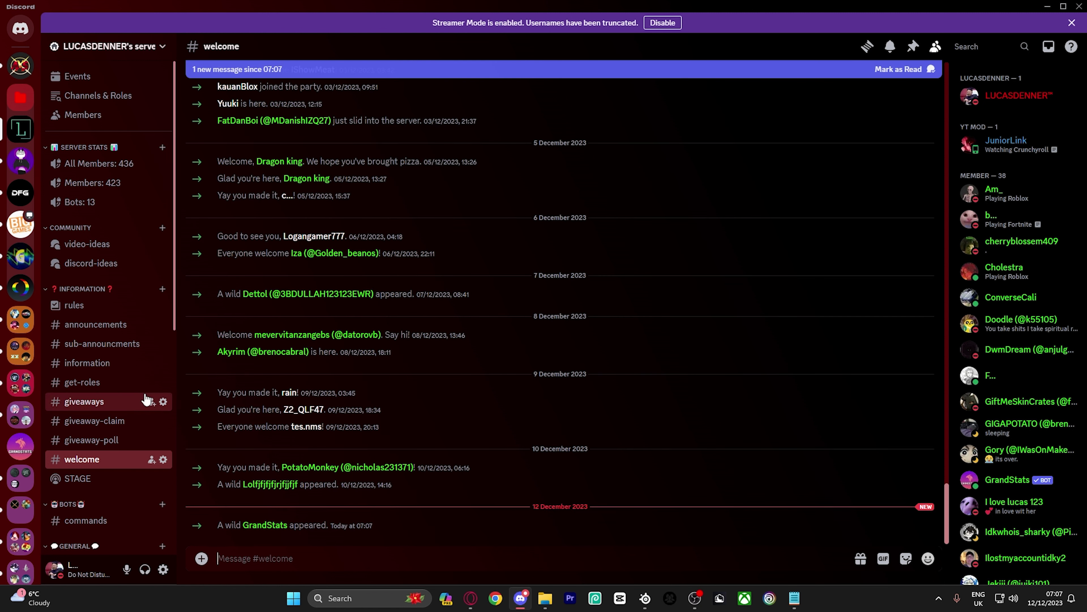
- Replace GrandStats' Member role with the Bot role
click(256, 525)
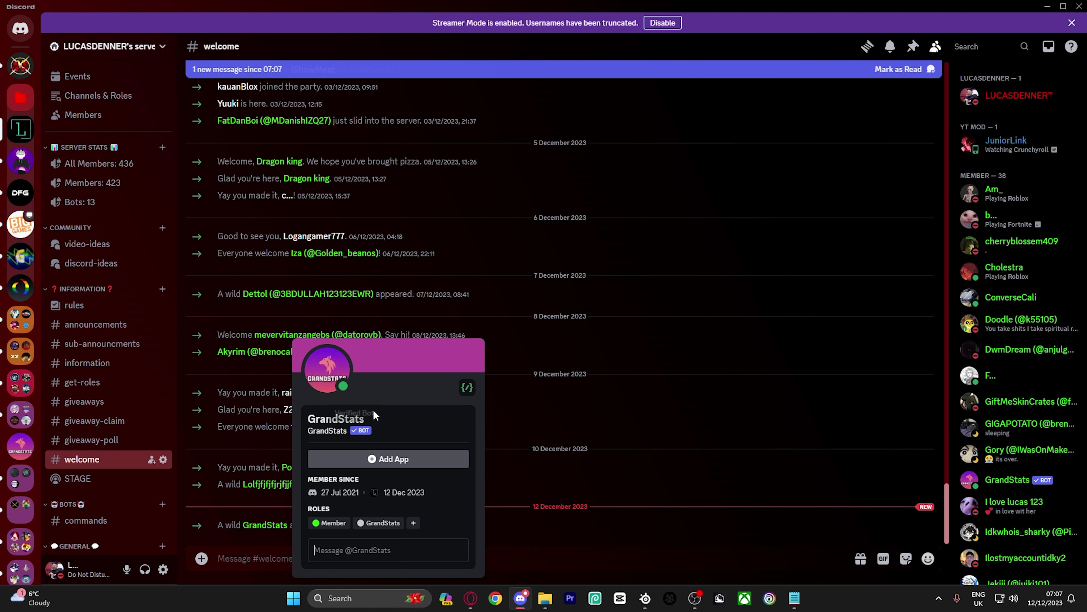
click(316, 522)
click(368, 522)
text(bo)
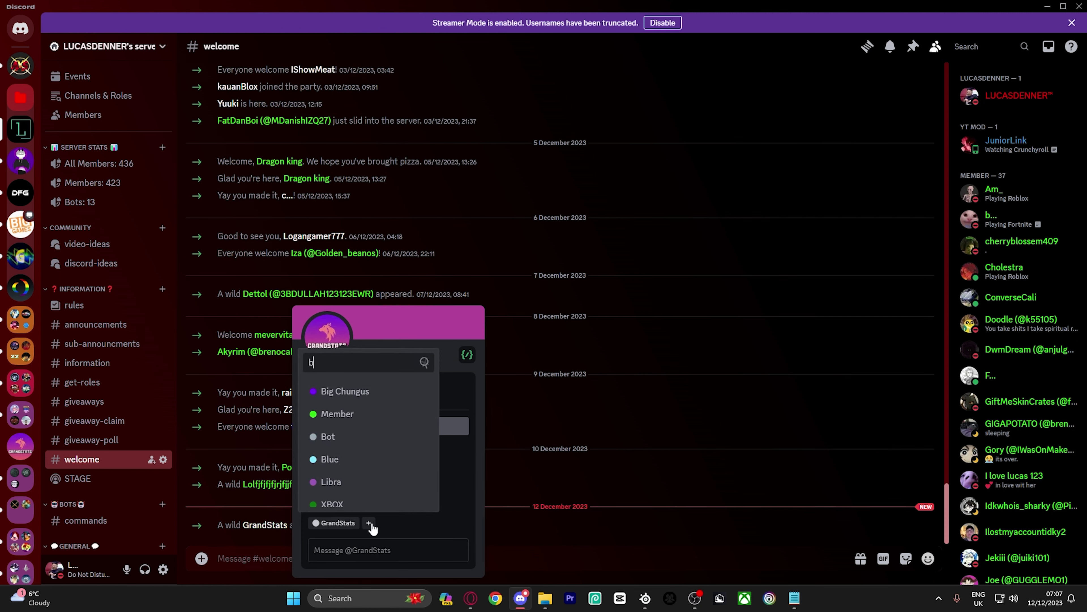
click(370, 391)
click(614, 369)
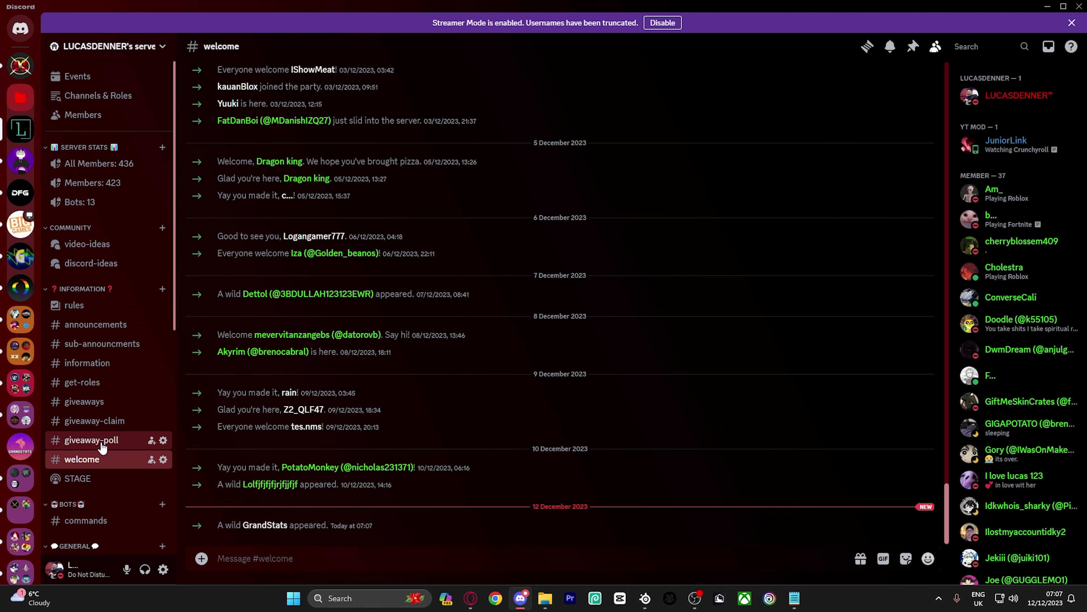
- In the commands channel, type '/' then delete it to empty the message box
scroll(79, 325, down, 2)
scroll(80, 324, down, 2)
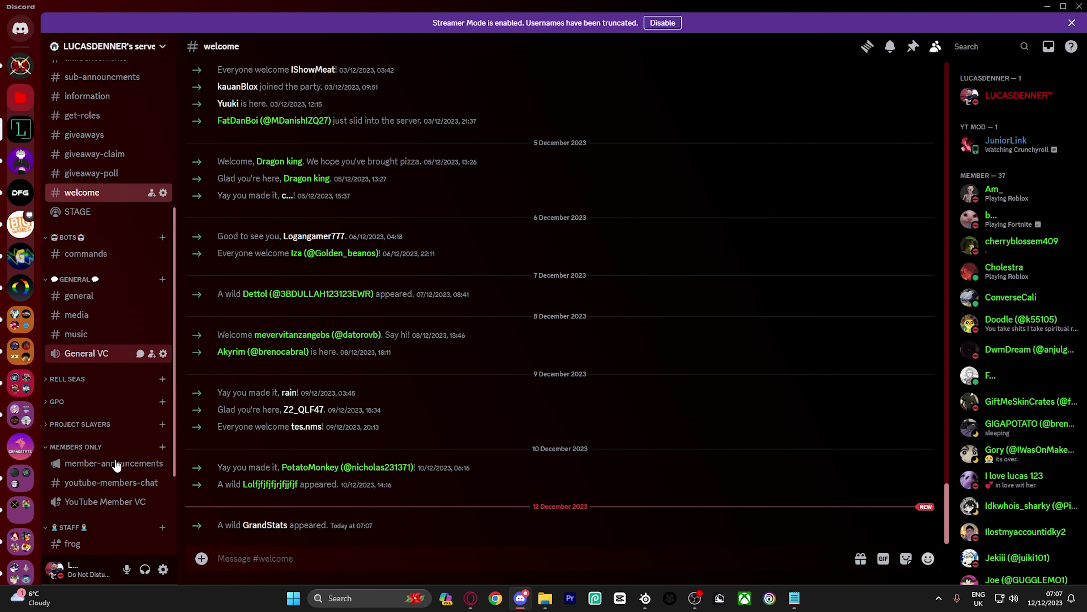
click(86, 351)
text(/)
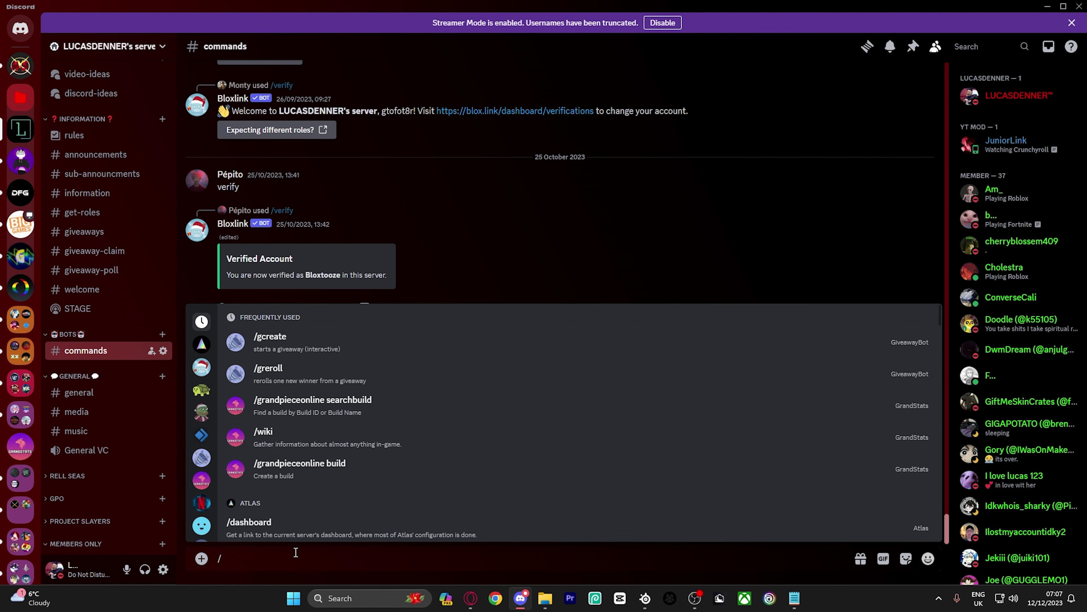
drag(296, 556, 207, 561)
key(BackSpace)
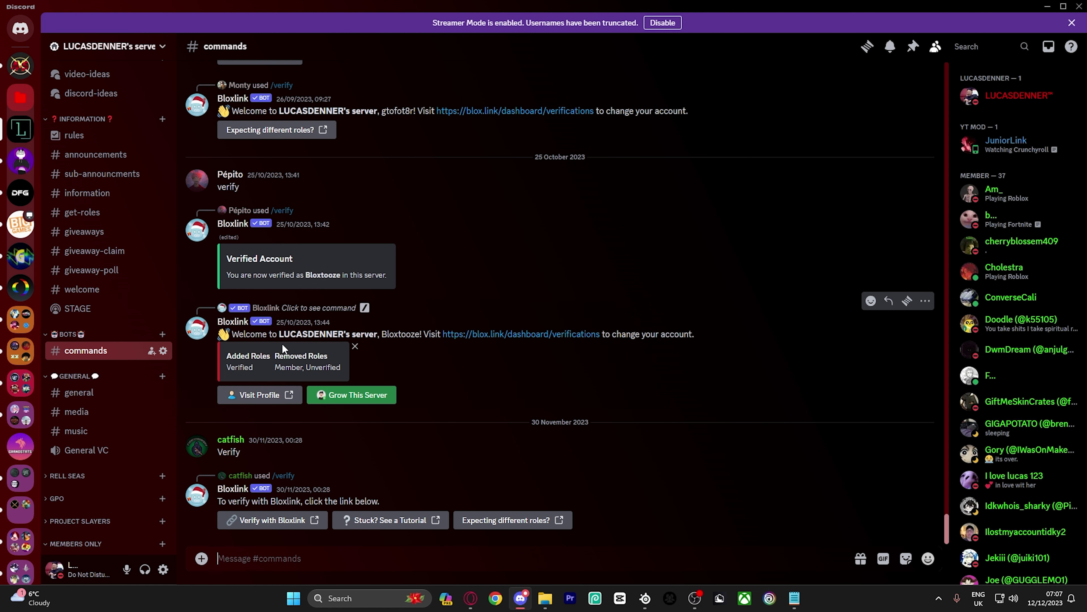
scroll(20, 214, down, 4)
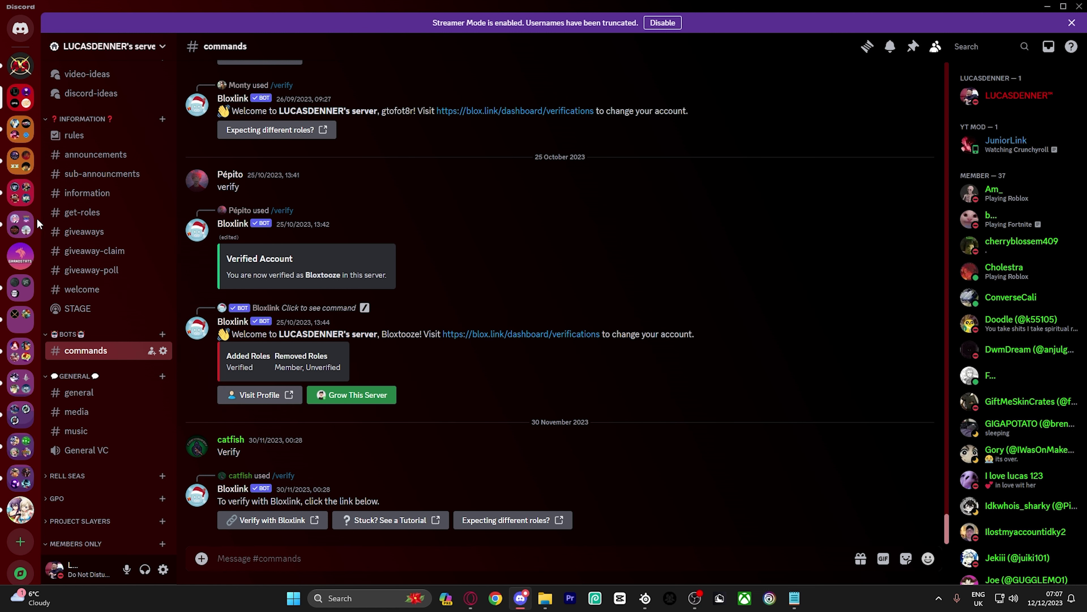
- Open GrandStats #bot-commands, recheck the bot DM, then type '/' to list its commands
click(16, 255)
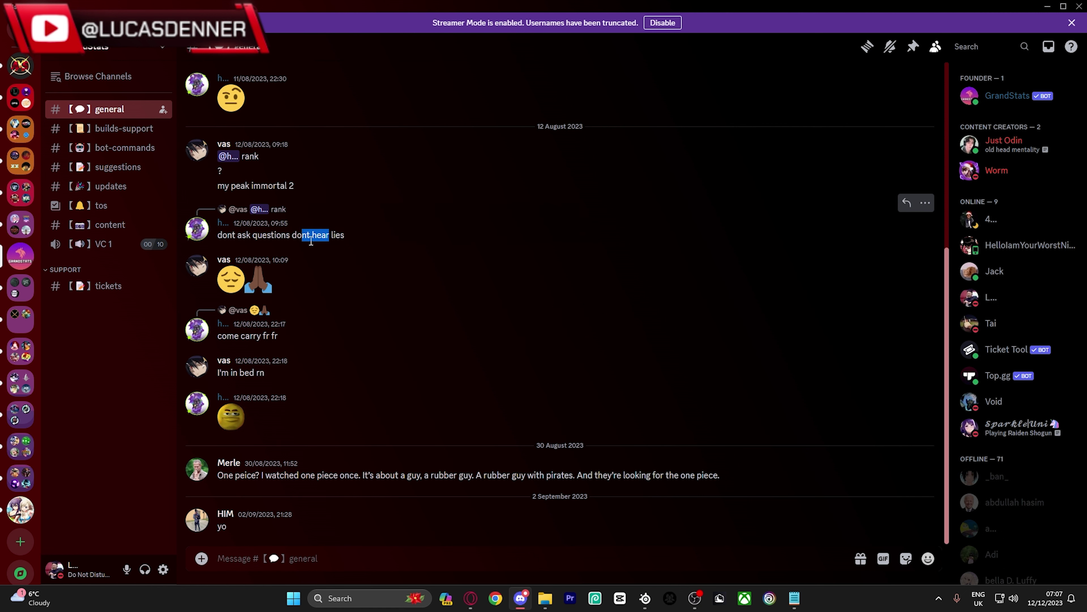
click(124, 147)
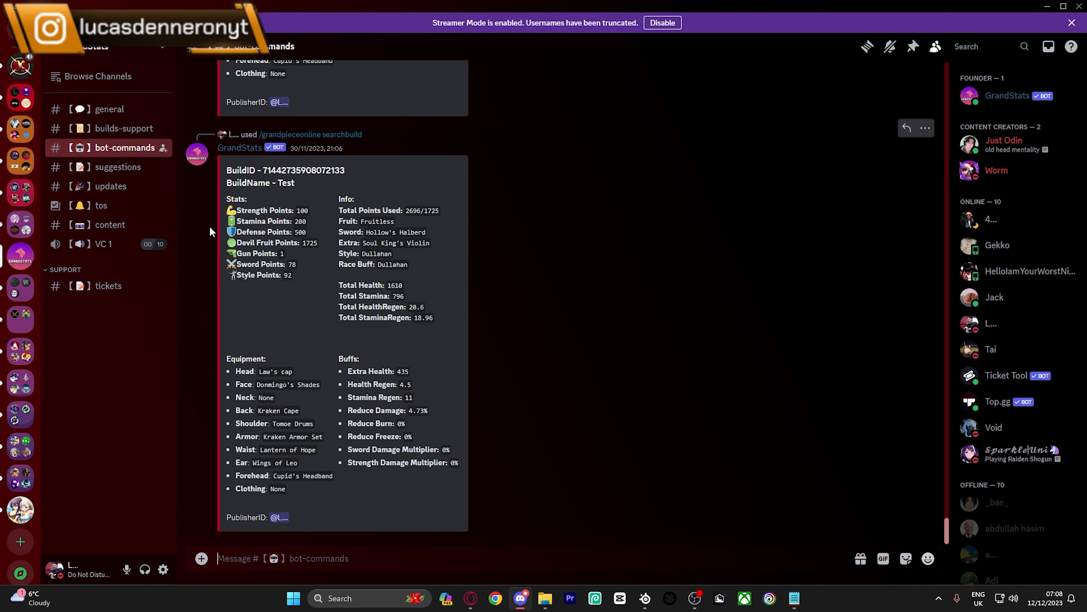
click(20, 30)
scroll(252, 255, up, 3)
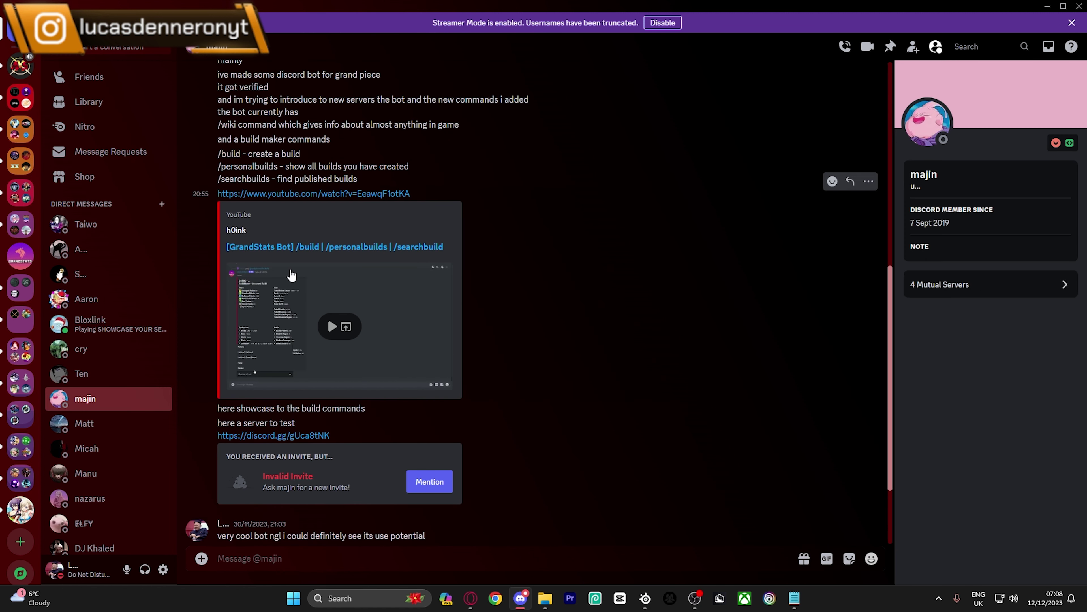
scroll(292, 275, down, 2)
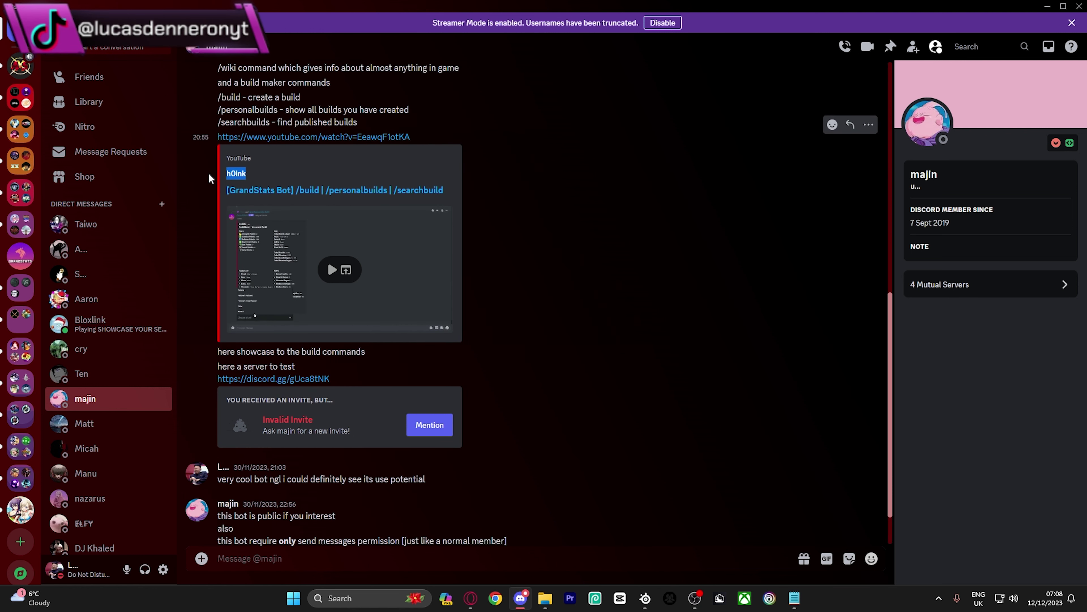
scroll(210, 184, down, 3)
click(20, 256)
text(/)
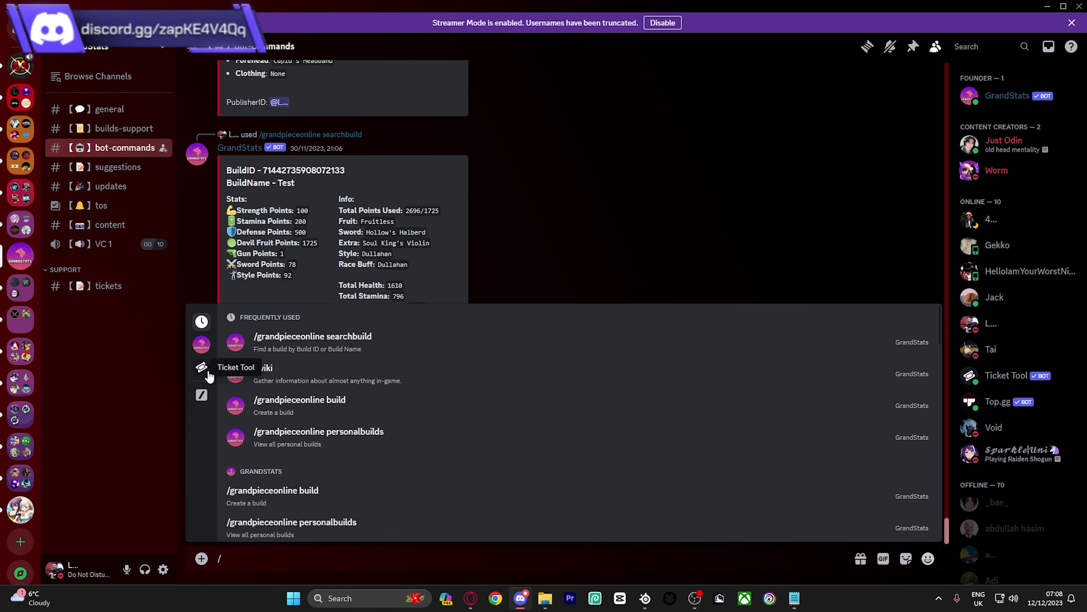
- Start /wiki with game Grand Piece Online and browse the item list, briefly filtering by 'gra'
click(306, 377)
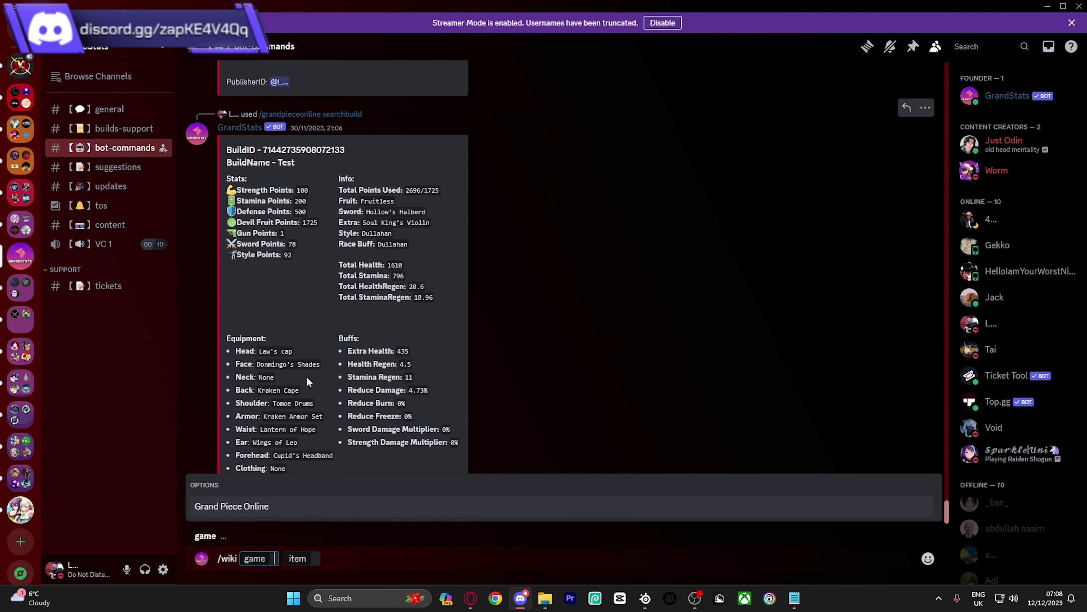
click(291, 507)
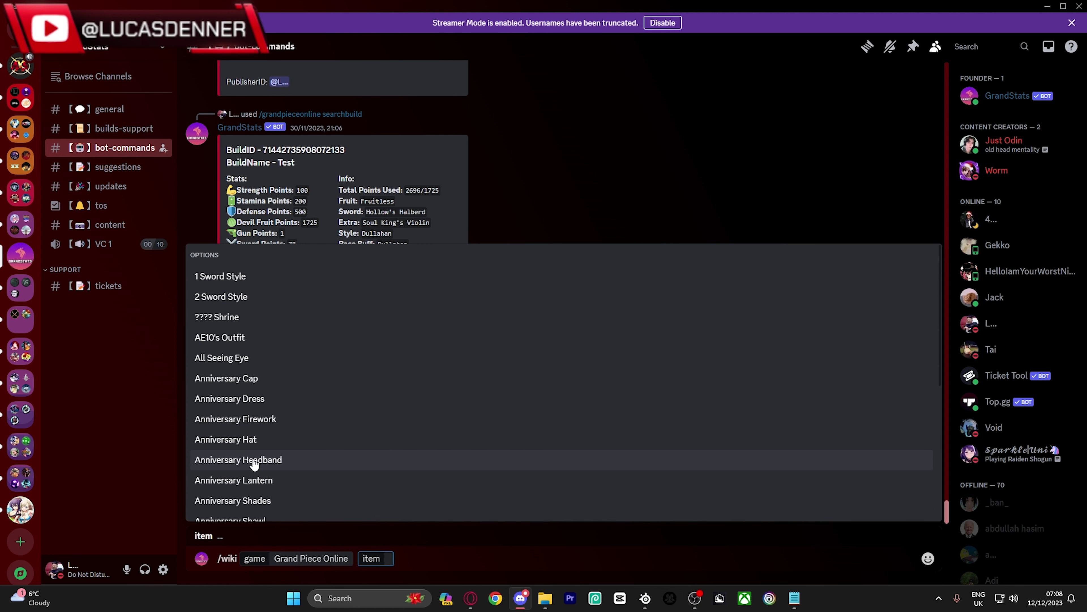
click(311, 558)
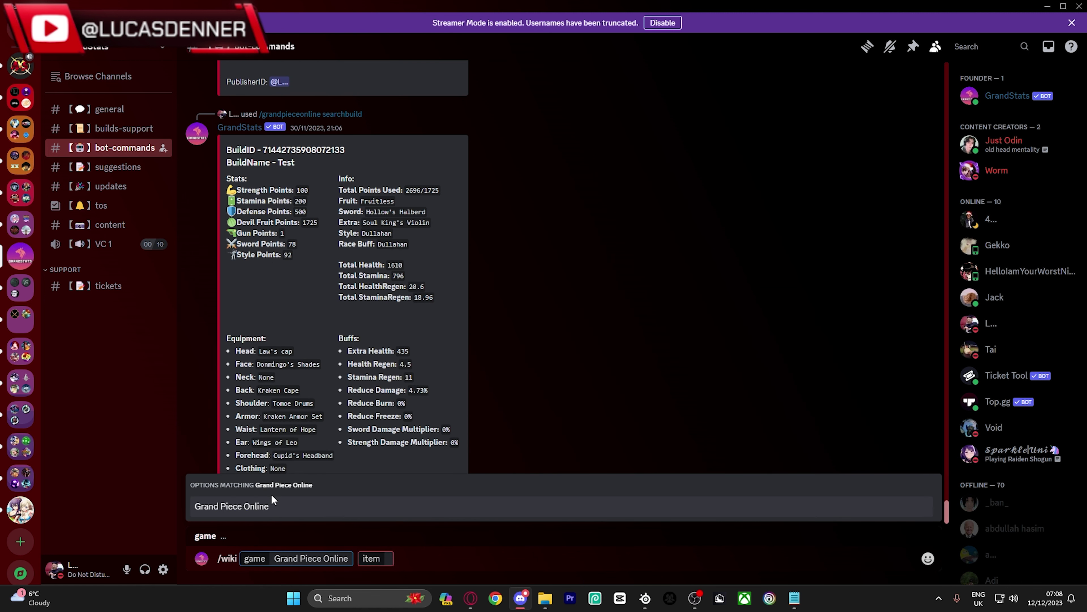
click(275, 510)
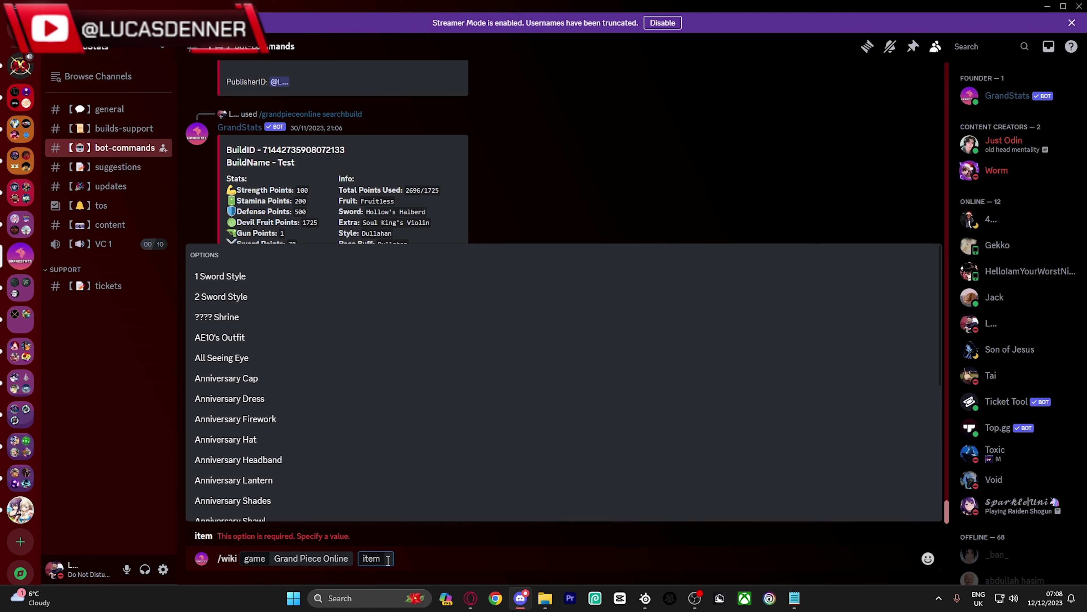
scroll(341, 433, down, 5)
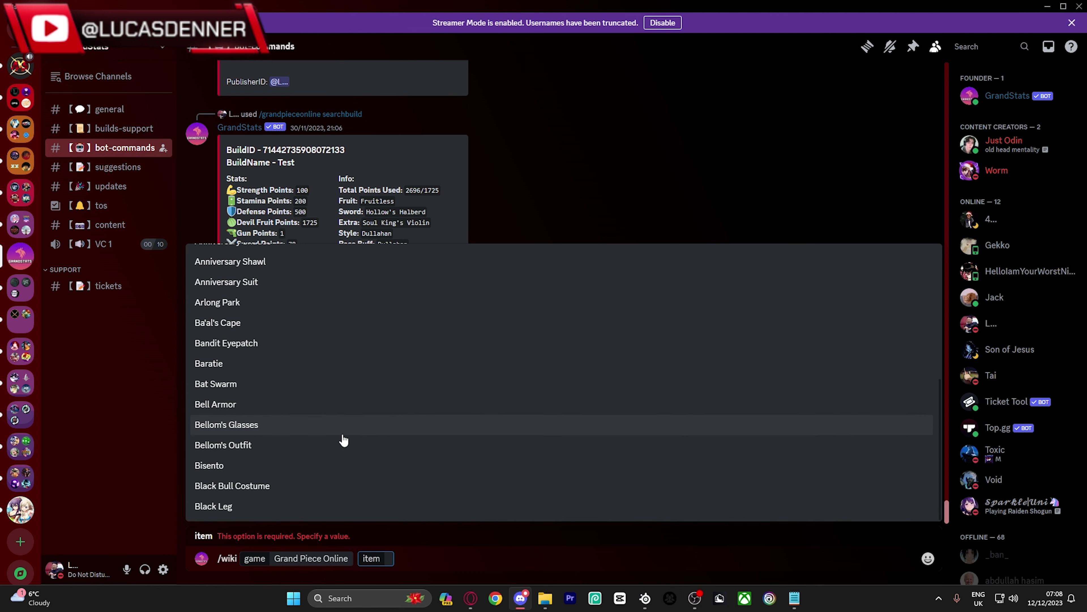
scroll(340, 450, up, 5)
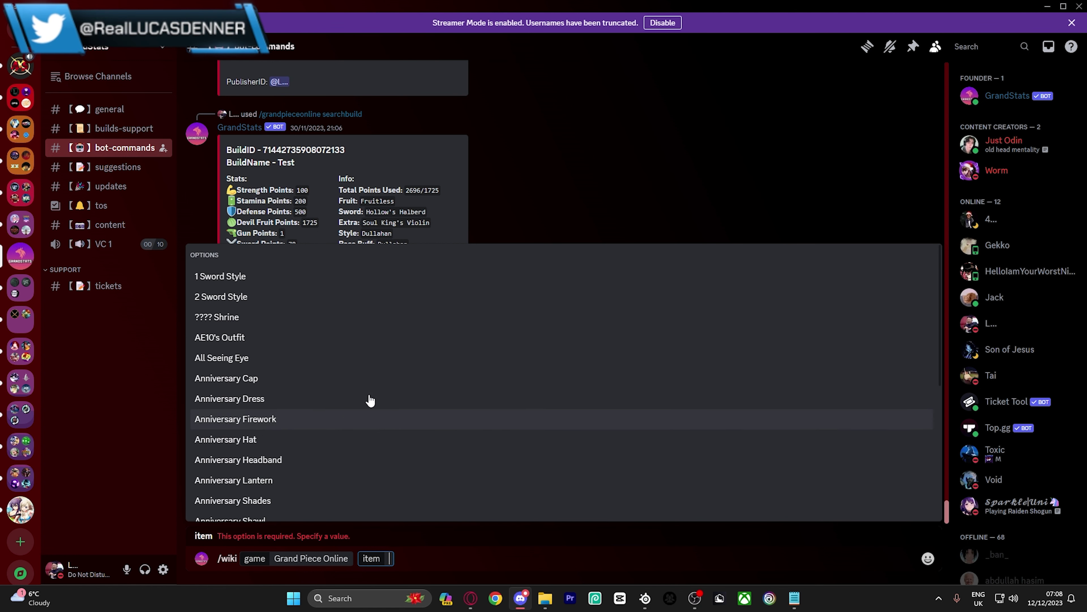
scroll(319, 440, up, 2)
scroll(337, 442, down, 5)
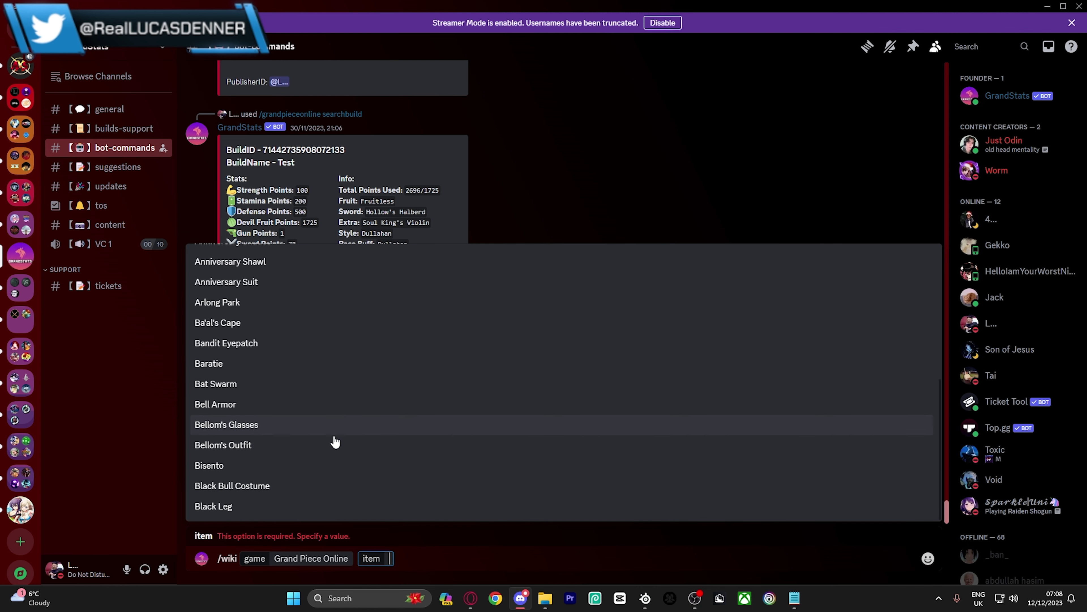
scroll(333, 462, up, 5)
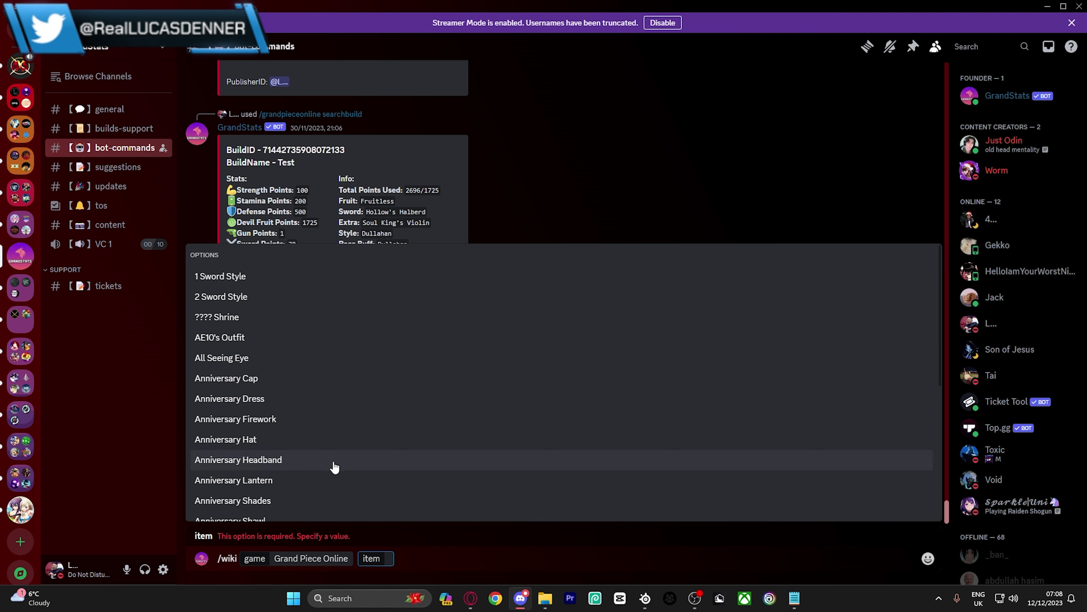
scroll(335, 467, down, 5)
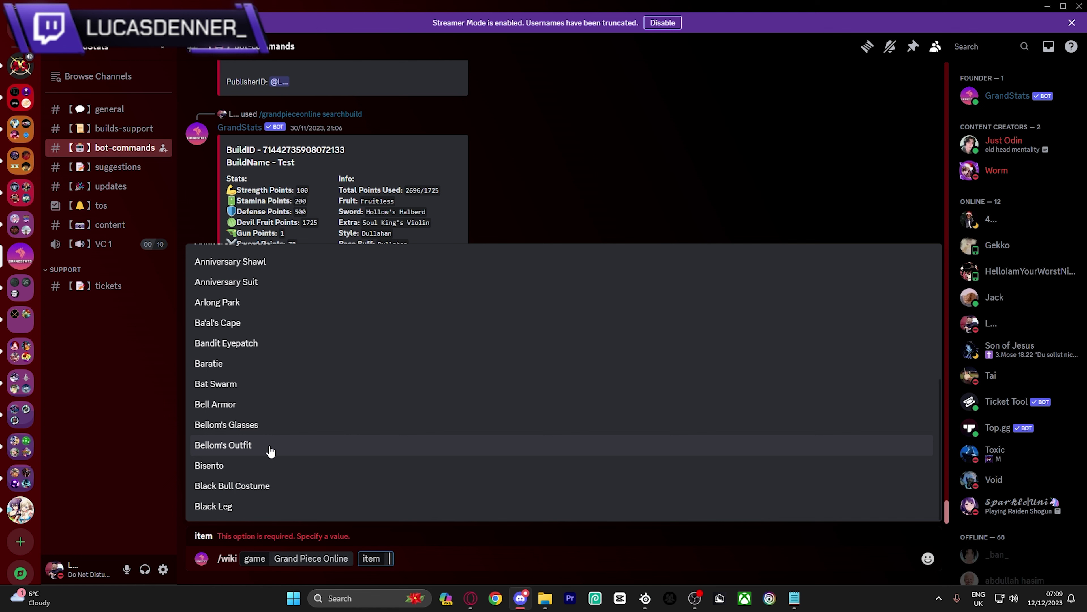
text(gra)
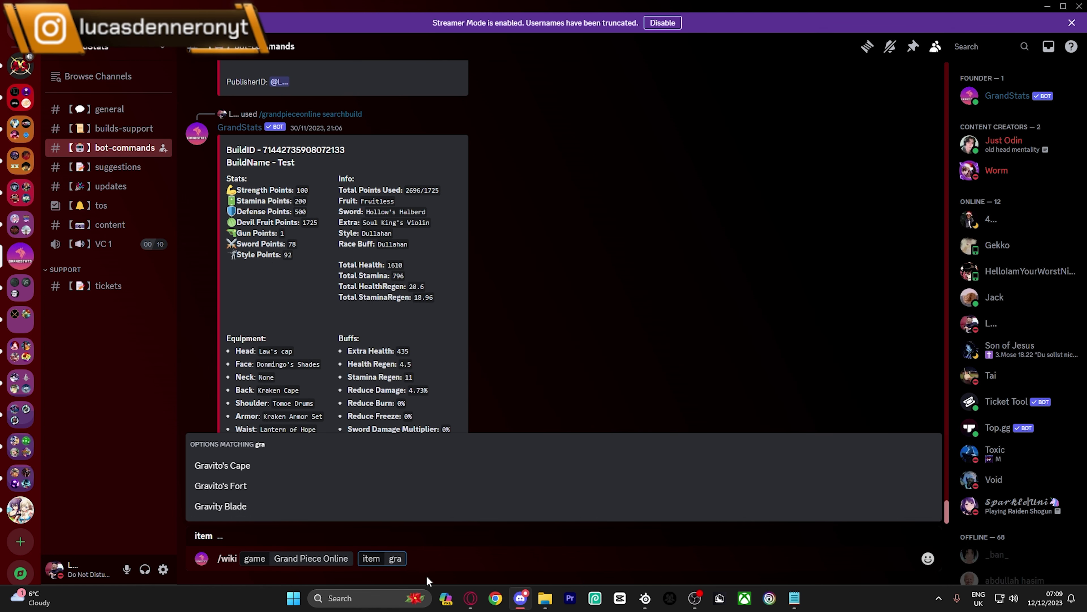
key(BackSpace)
key(BackSpace)
key(BackSpace)
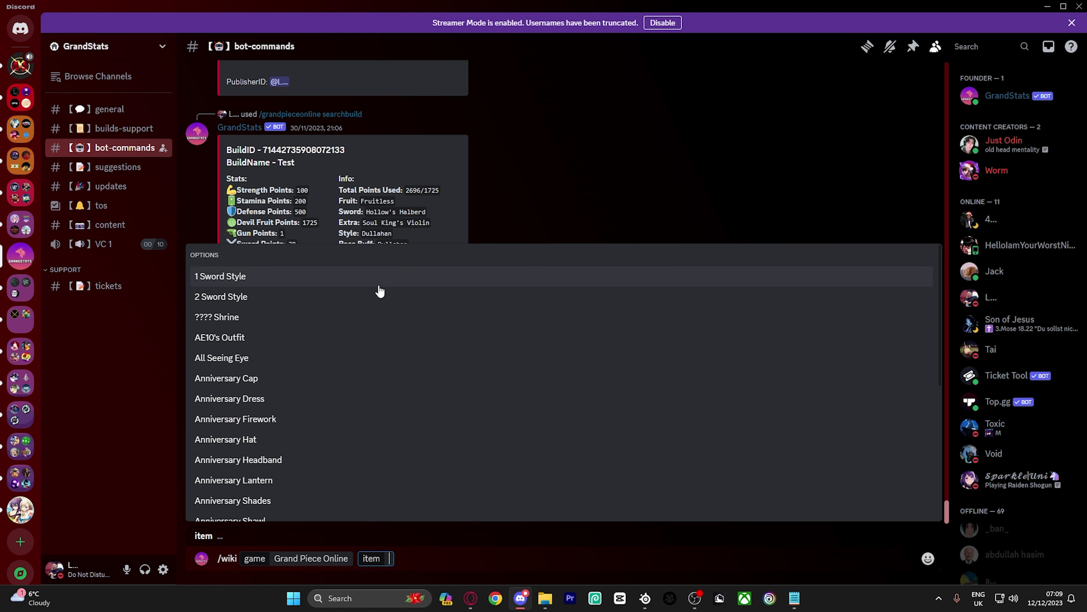
- Send the /wiki lookup for 1 Sword Style and highlight its price details
click(278, 281)
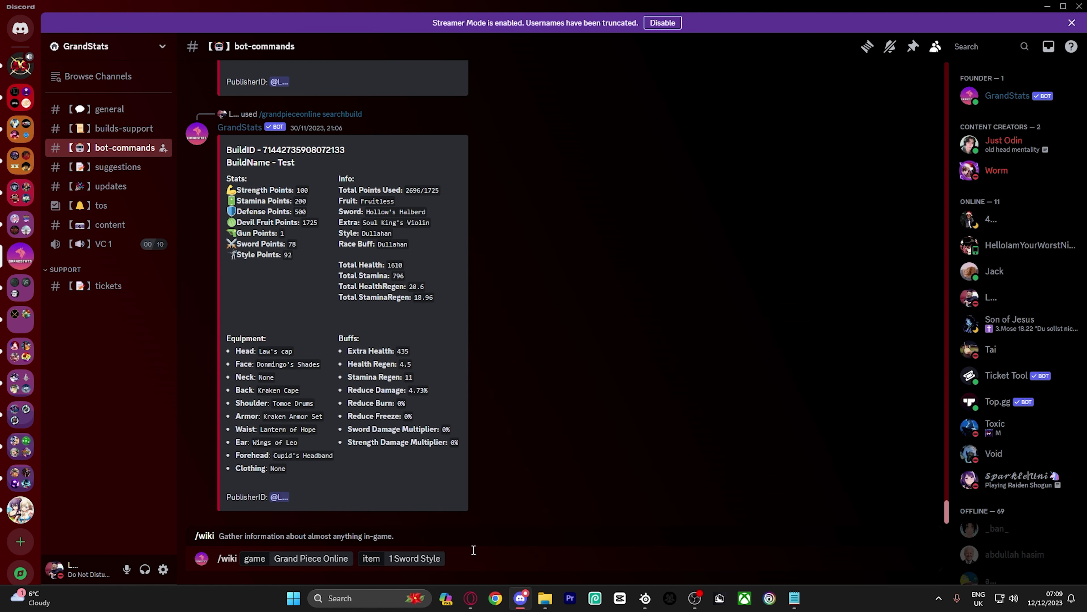
key(Return)
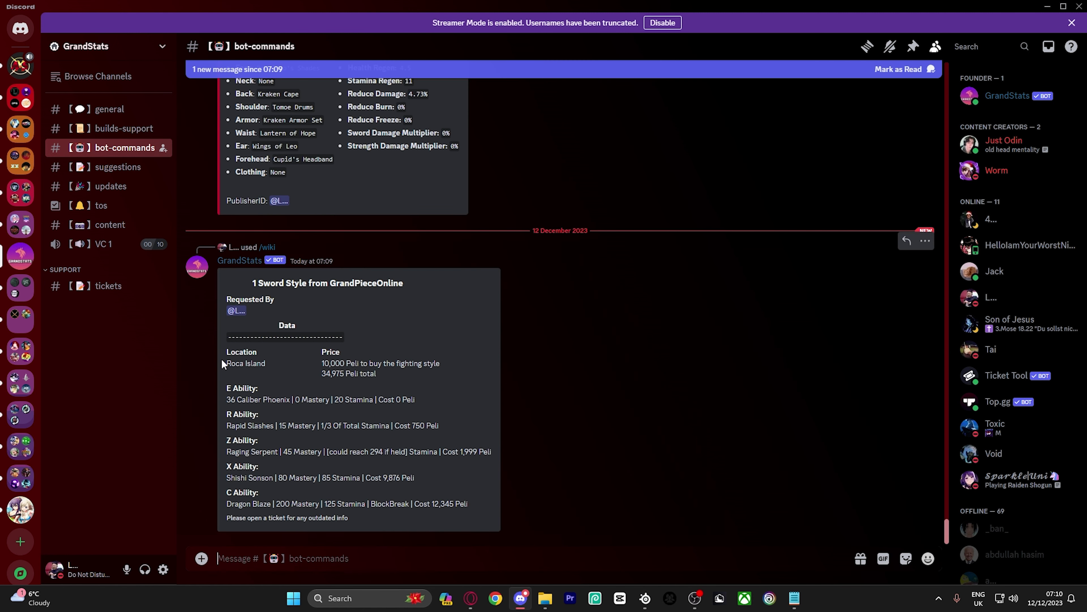
drag(317, 362, 374, 379)
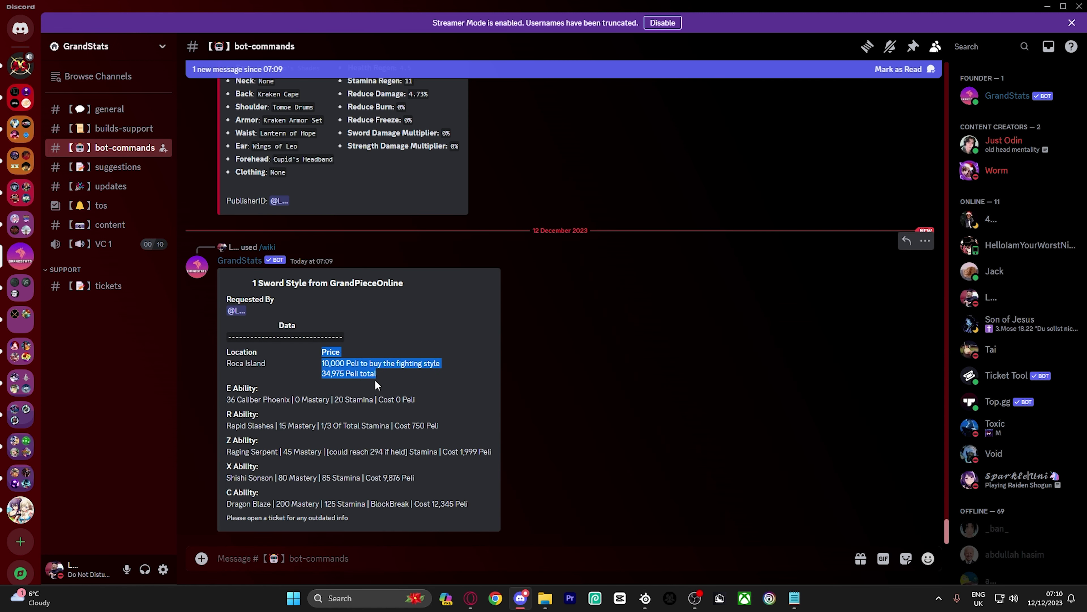
click(381, 381)
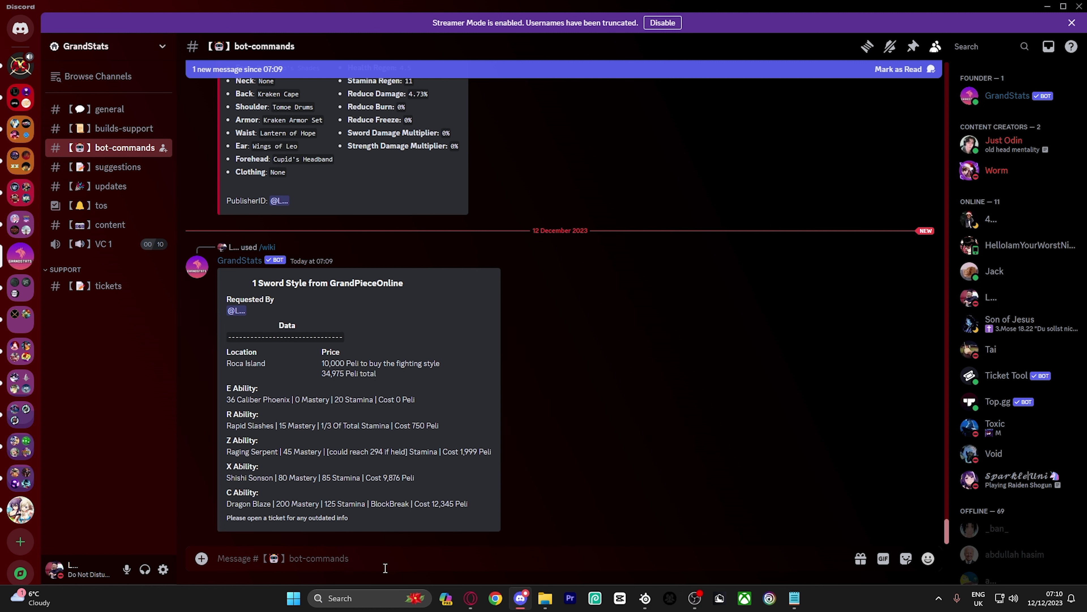
- Recall /wiki and look up Ba'al's Cape
text(/)
key(Tab)
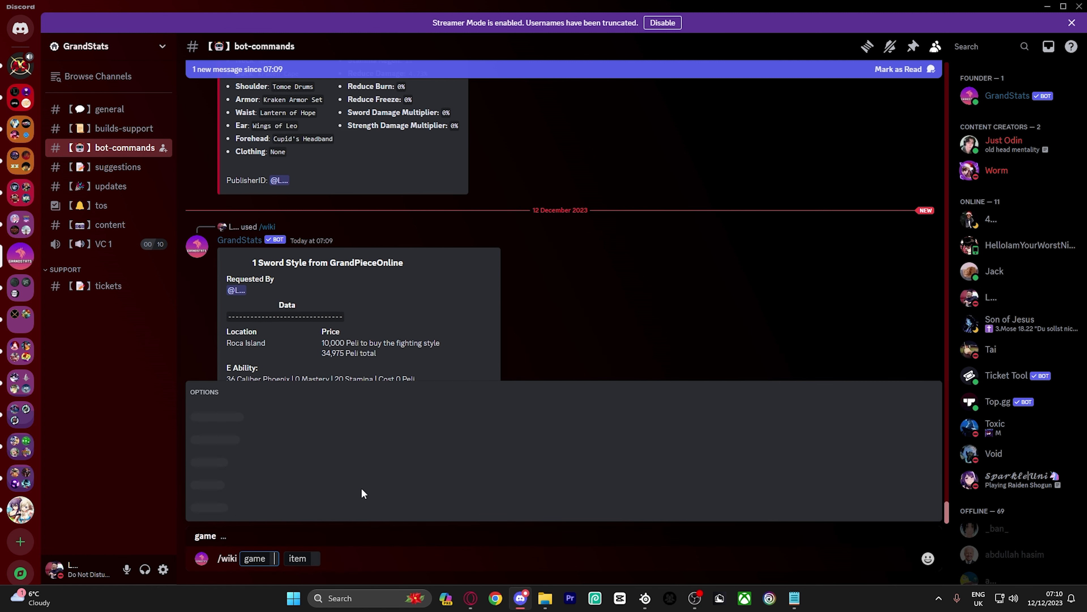
scroll(303, 480, down, 5)
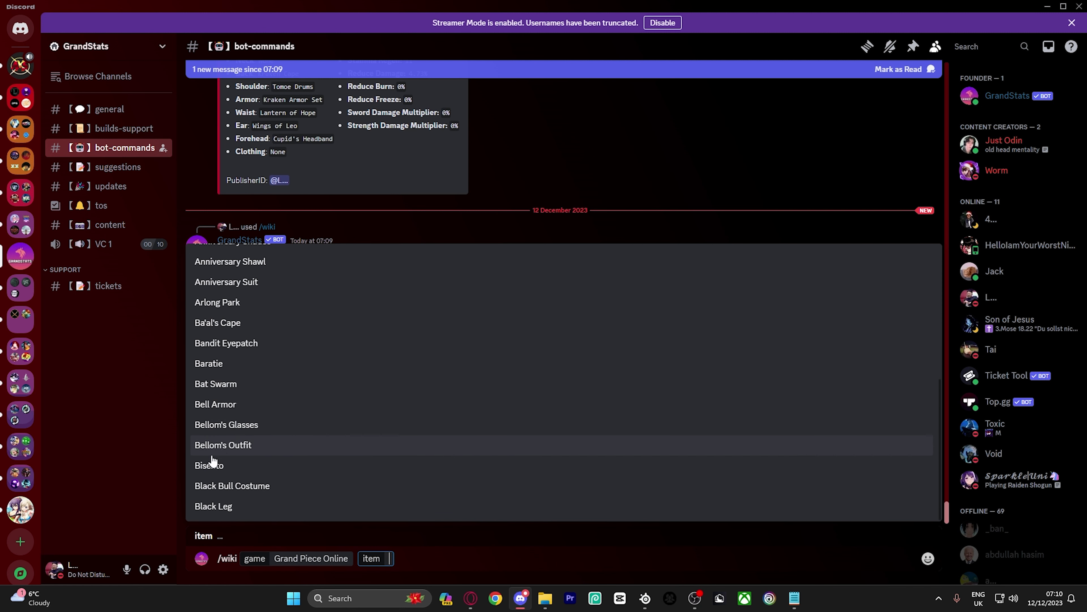
scroll(218, 462, up, 2)
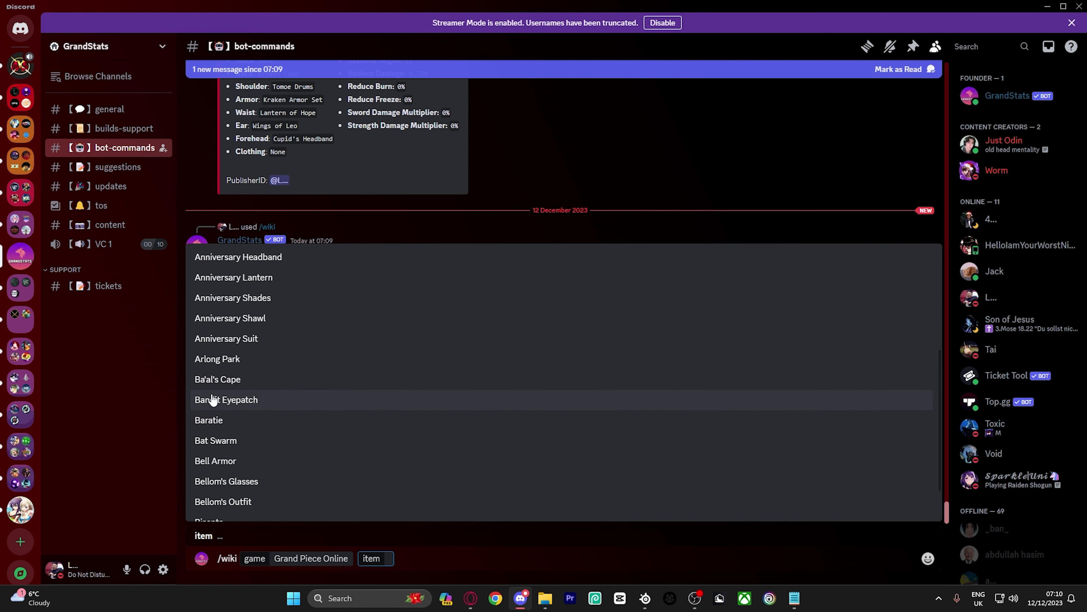
click(218, 380)
key(Return)
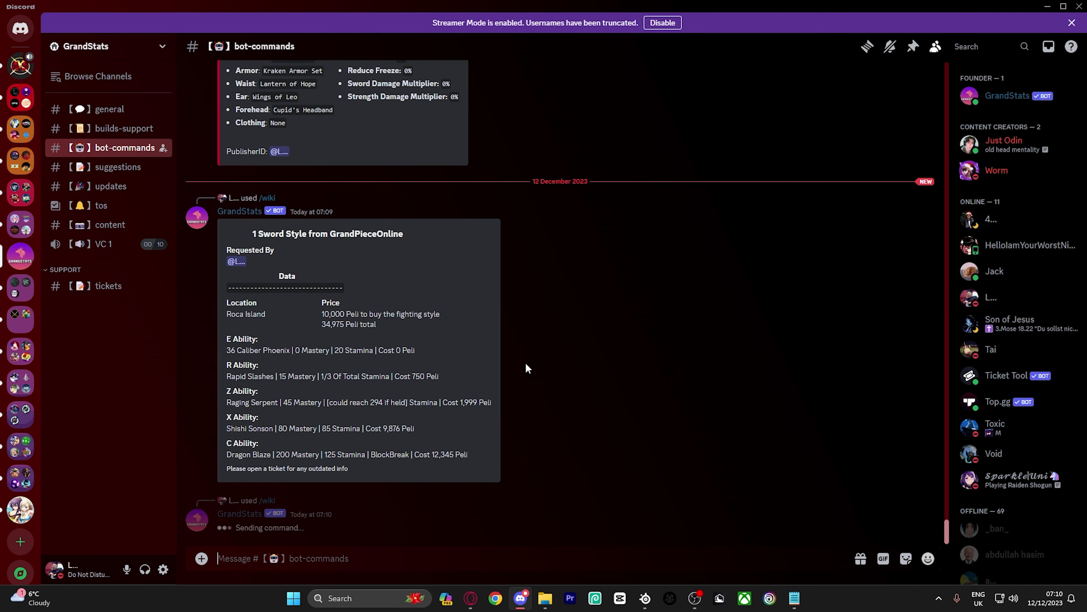
- Highlight the reply's obtain method, Transylvania Halloween event, Unobtainable status and Buffs list
drag(232, 350, 272, 349)
click(272, 349)
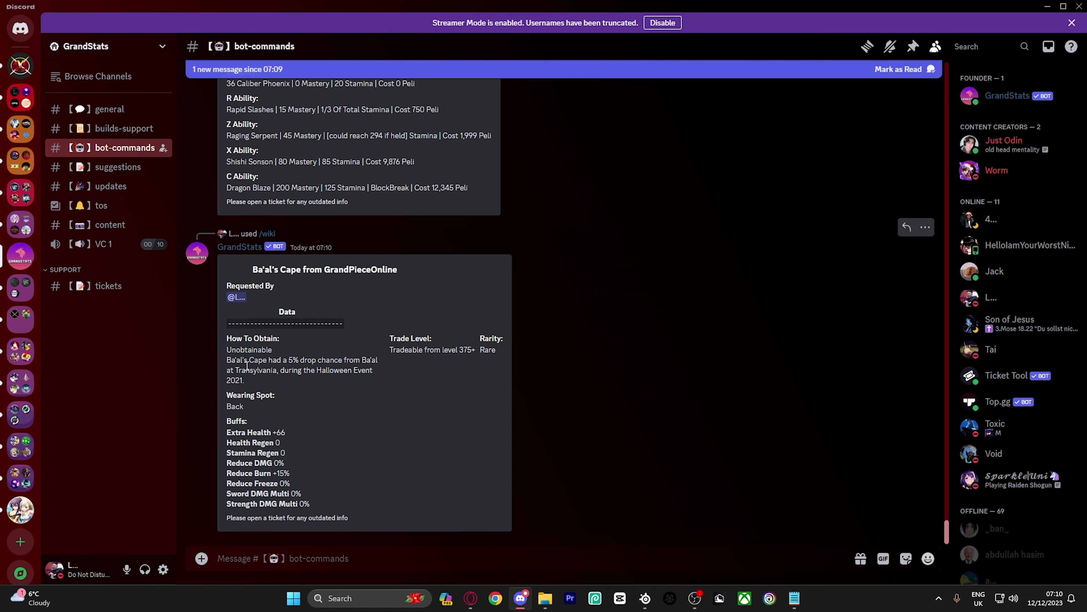
drag(227, 369, 324, 371)
click(406, 356)
drag(226, 350, 273, 356)
click(273, 357)
mouse_move(243, 419)
mouse_down()
mouse_move(285, 453)
mouse_move(291, 473)
mouse_up()
click(291, 473)
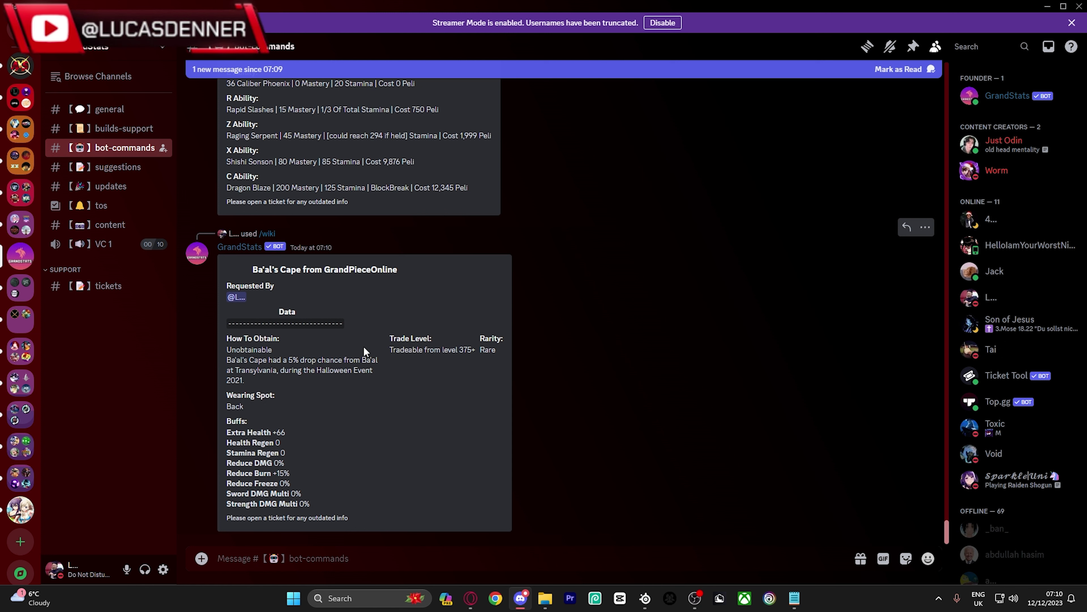
- Start /grandpieceonline build with strength 0, defense 500, sword 500 and devil fruit 300
text(/)
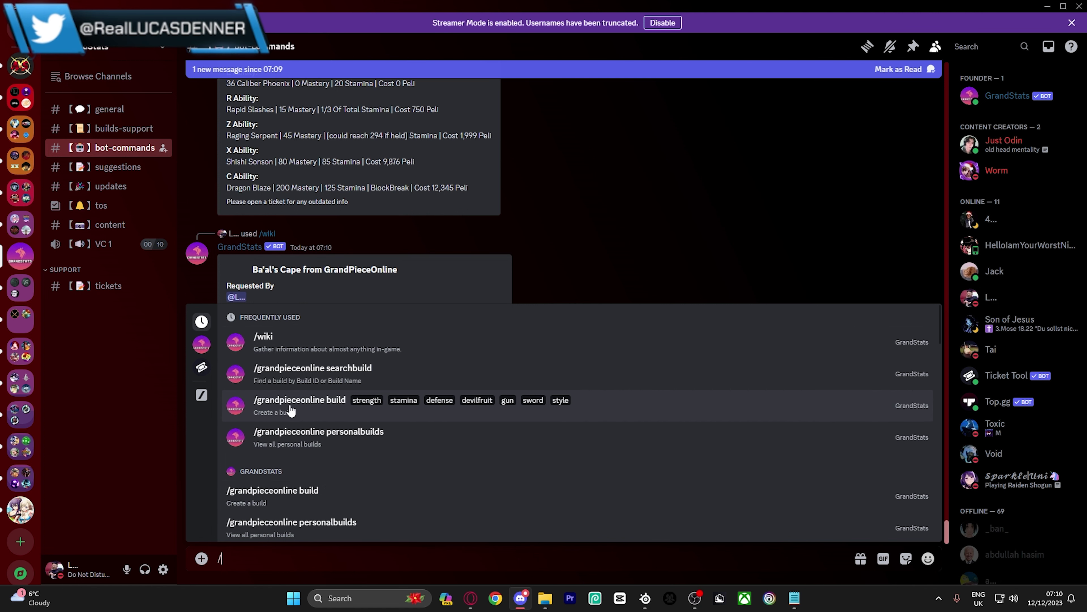
click(323, 416)
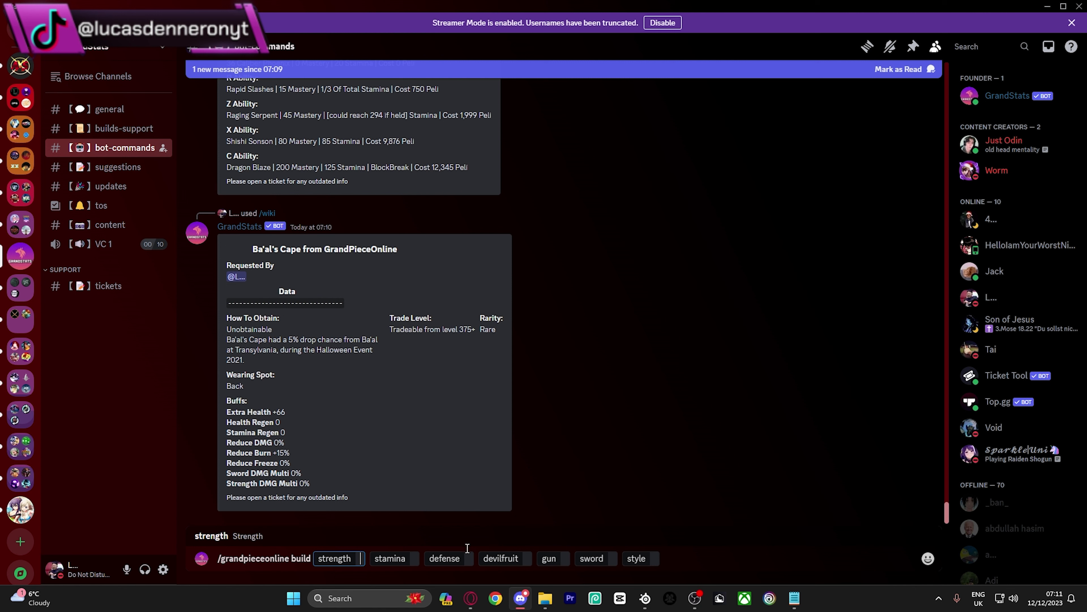
text(0)
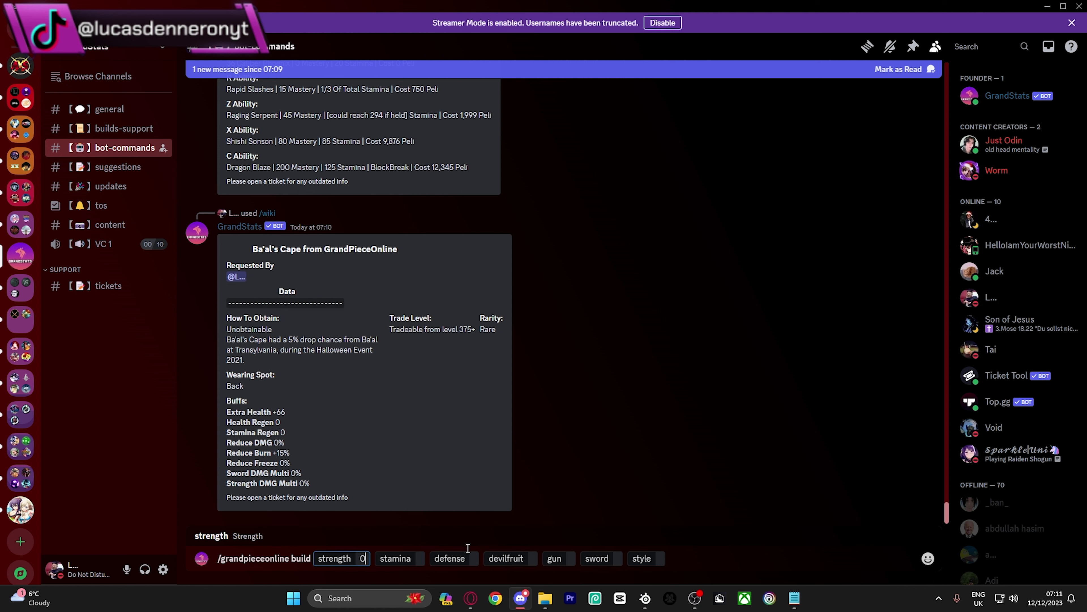
click(468, 552)
text(500)
click(638, 558)
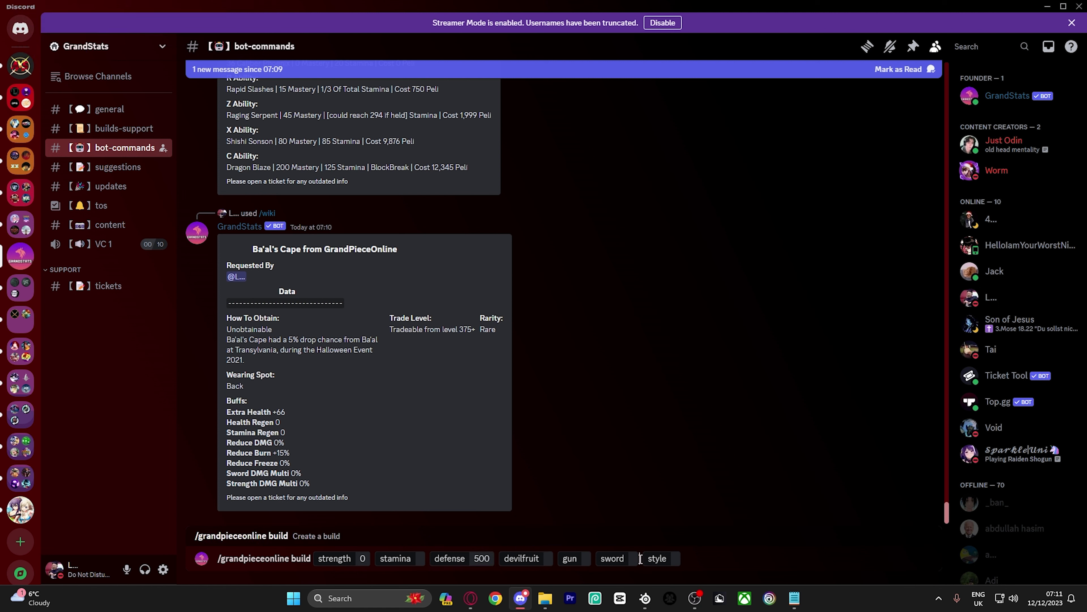
click(639, 559)
text(500)
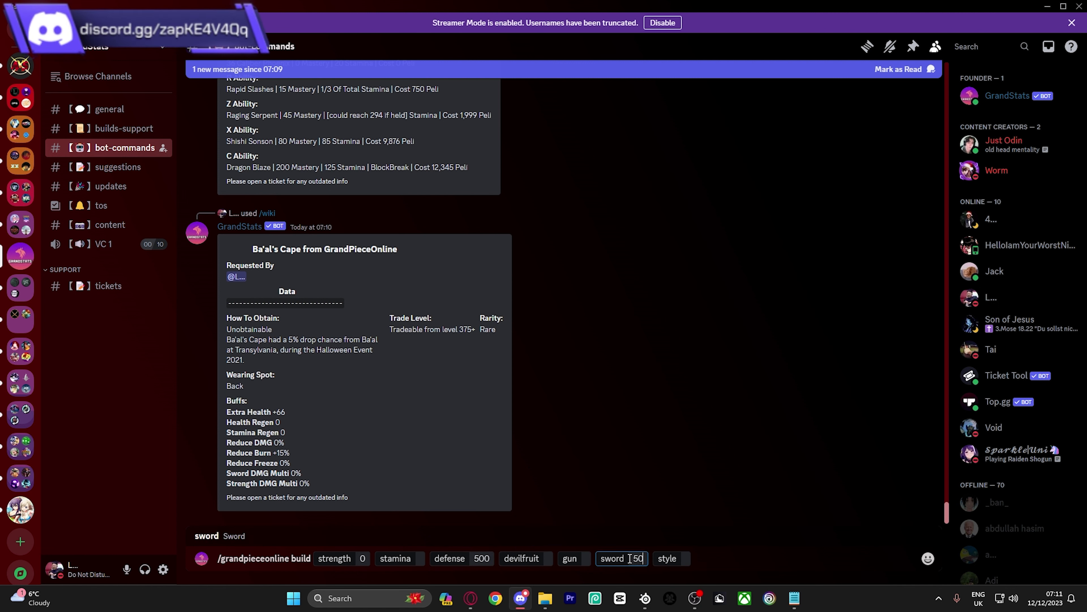
click(553, 556)
text(300)
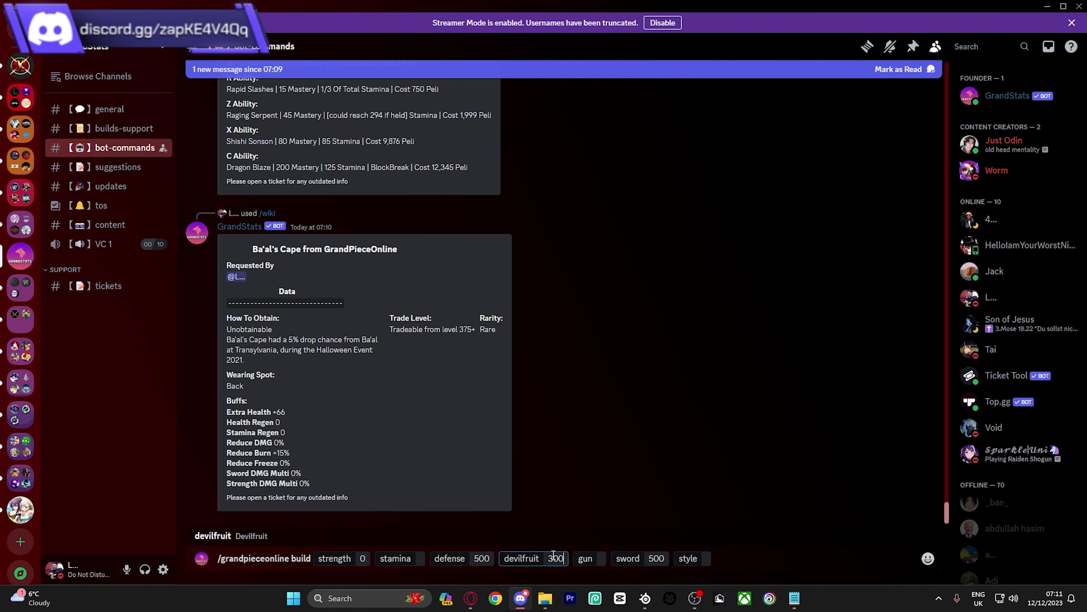
- Add stamina 200, style 20 and gun 0, then send the build
click(416, 553)
text(200)
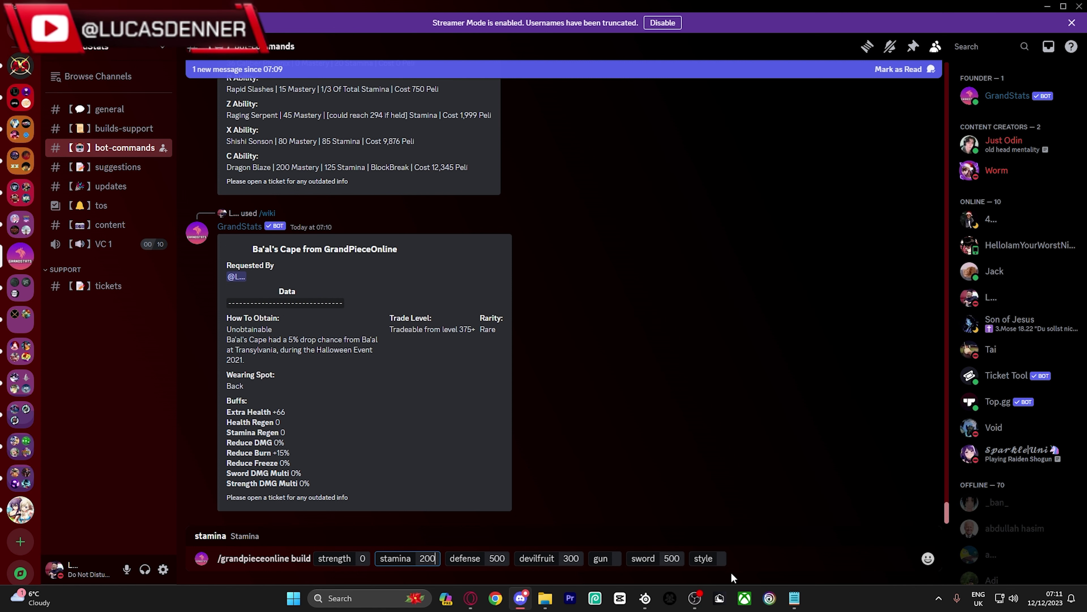
click(723, 558)
text(20)
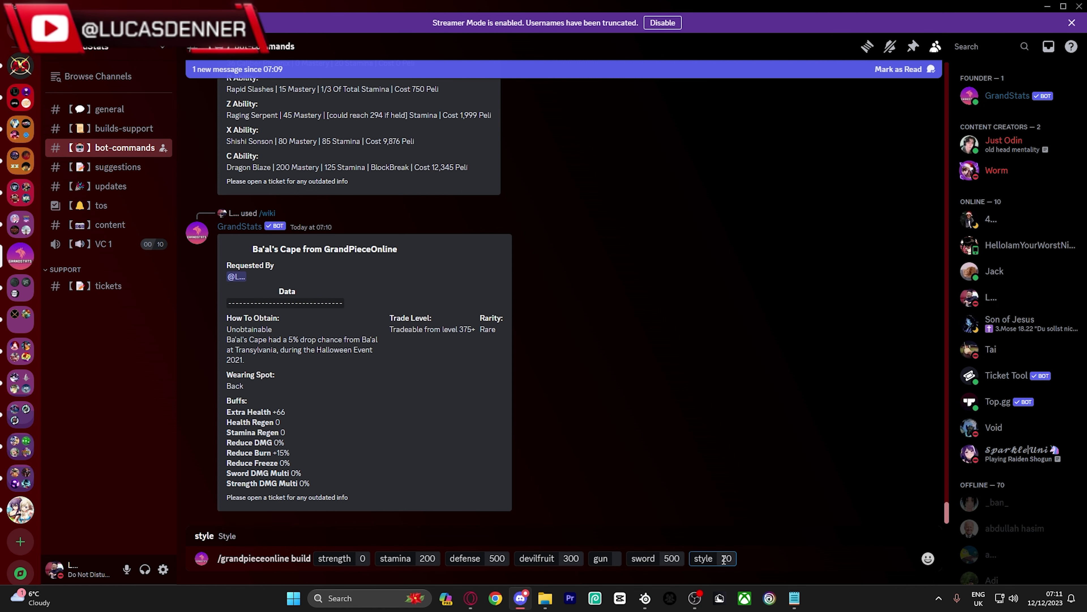
click(785, 555)
key(Return)
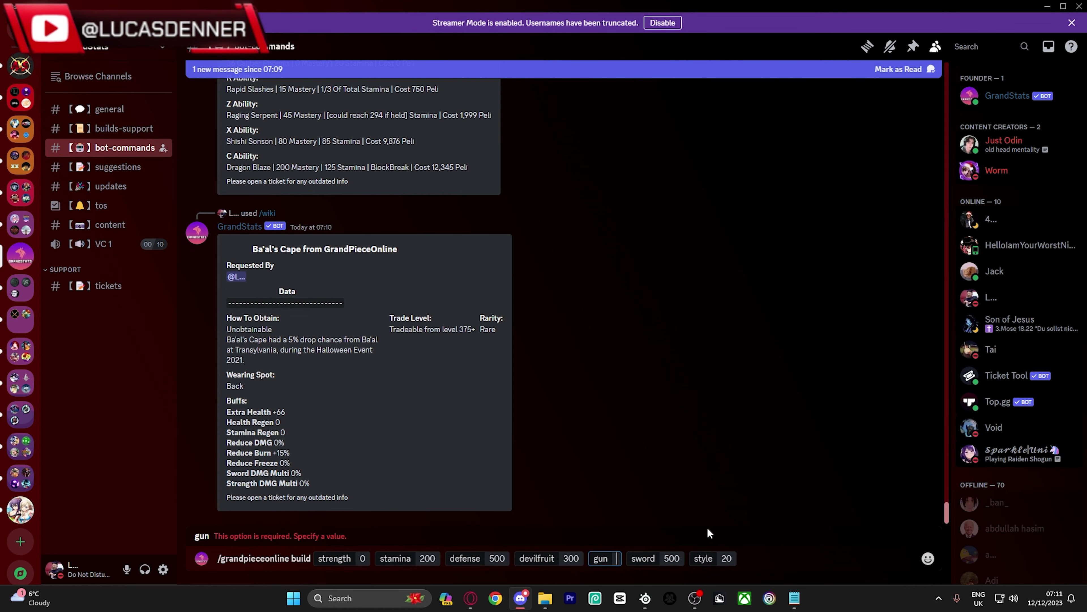
text(0)
key(Return)
drag(292, 174, 231, 181)
click(295, 261)
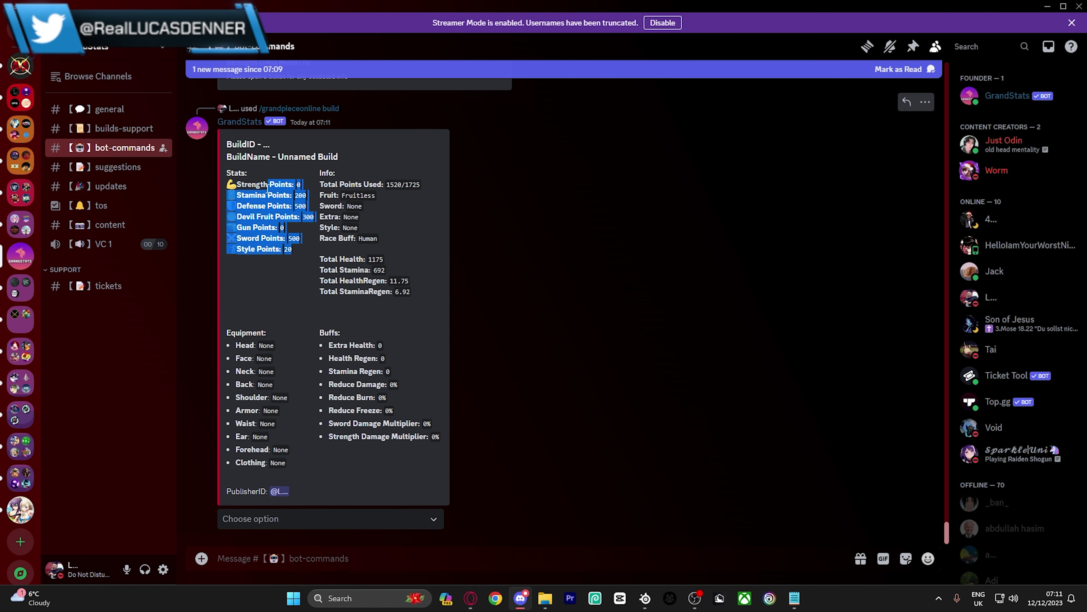
click(363, 172)
drag(364, 174, 231, 182)
click(385, 190)
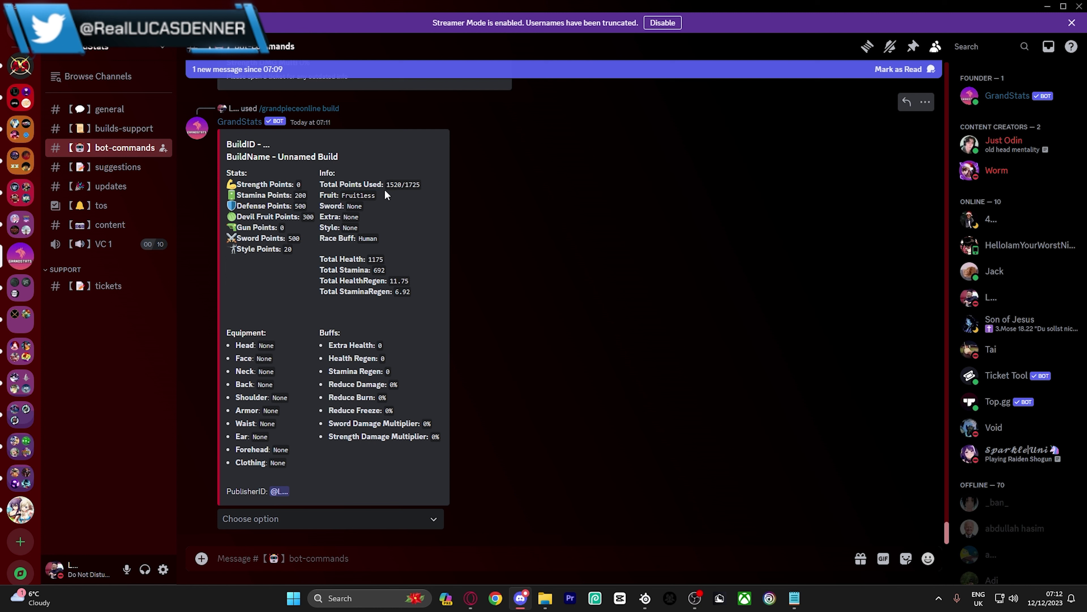
click(386, 185)
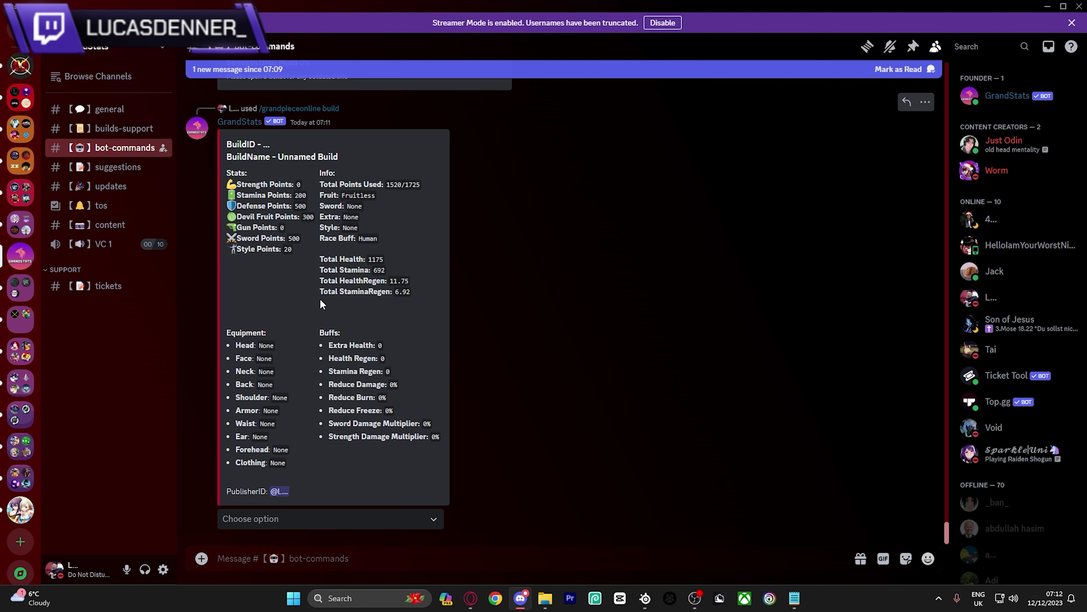
click(369, 518)
scroll(343, 385, up, 3)
scroll(332, 444, down, 3)
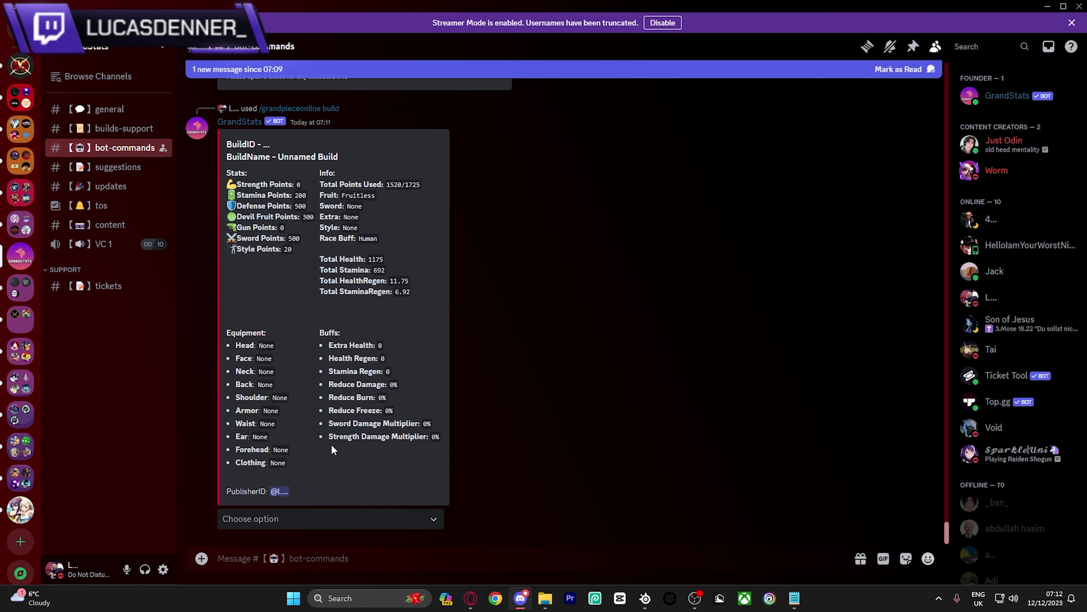
- Equip Cho's Crown on the Head slot and Soul King's Shades on the Face slot
click(319, 519)
click(311, 415)
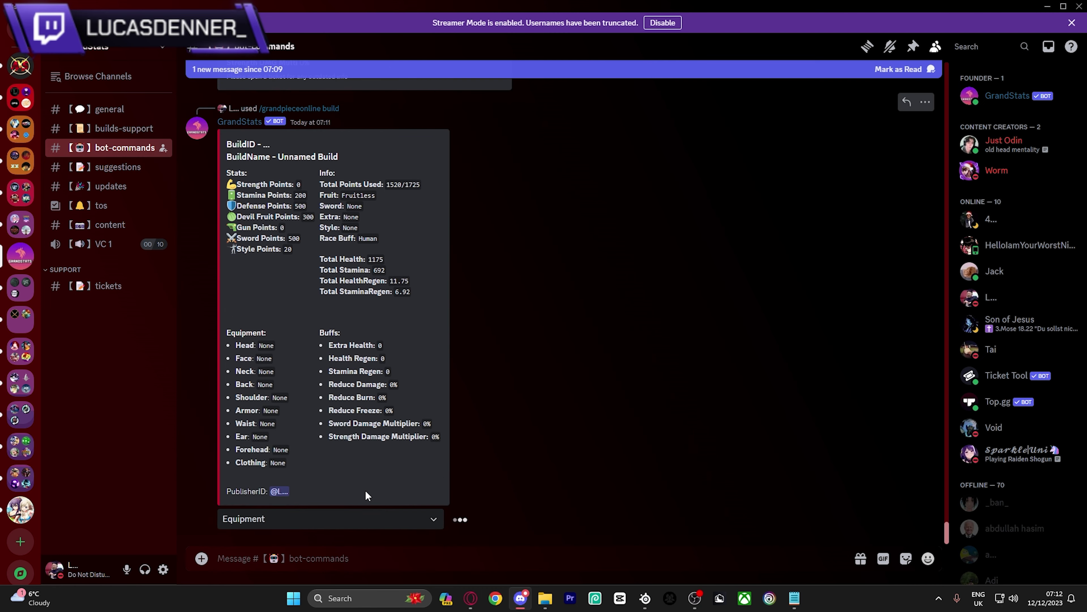
click(352, 516)
click(314, 410)
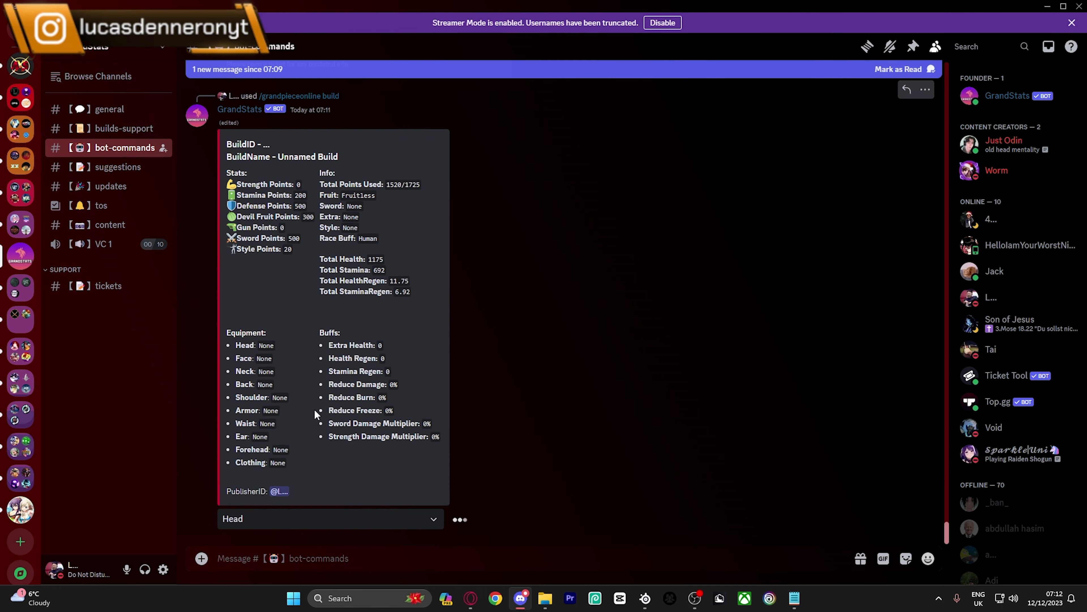
click(333, 519)
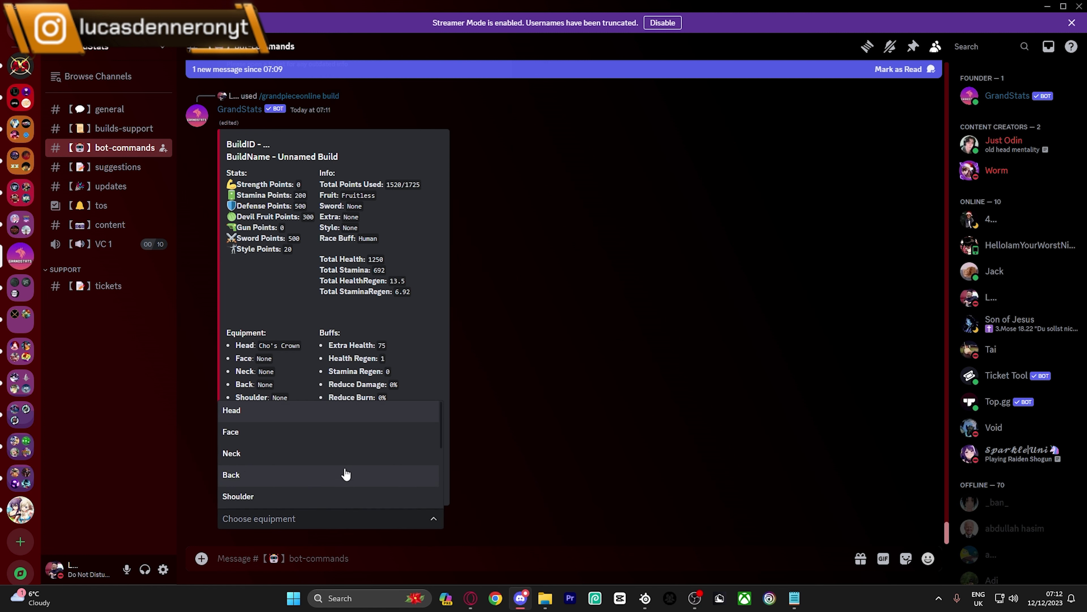
click(299, 443)
click(325, 518)
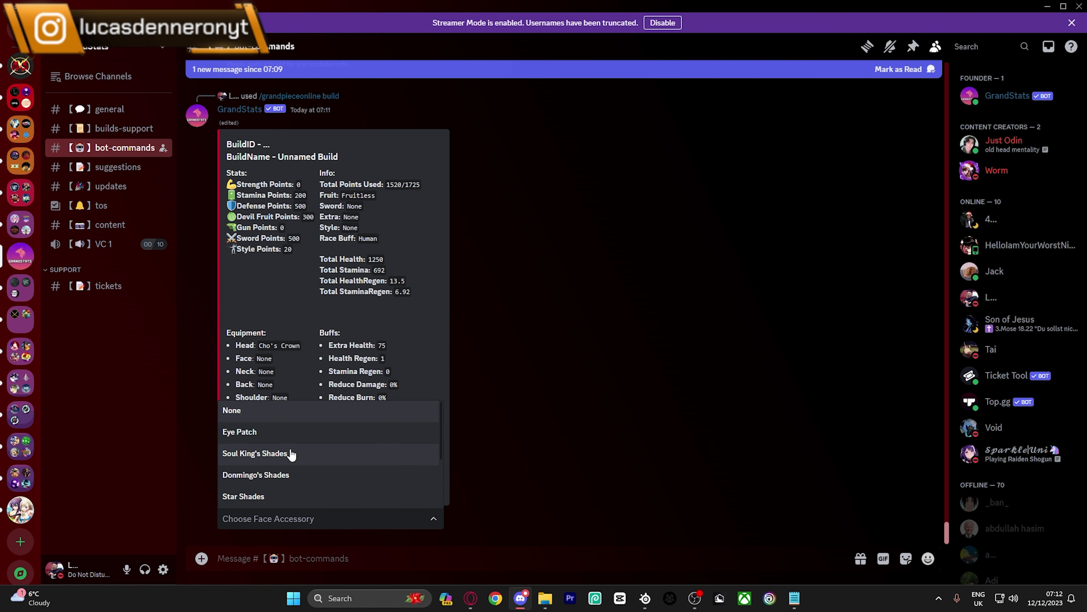
click(311, 454)
- Equip the Peppermint Scarf on the Neck slot and Marine Captain's Cape on the Back slot
click(315, 518)
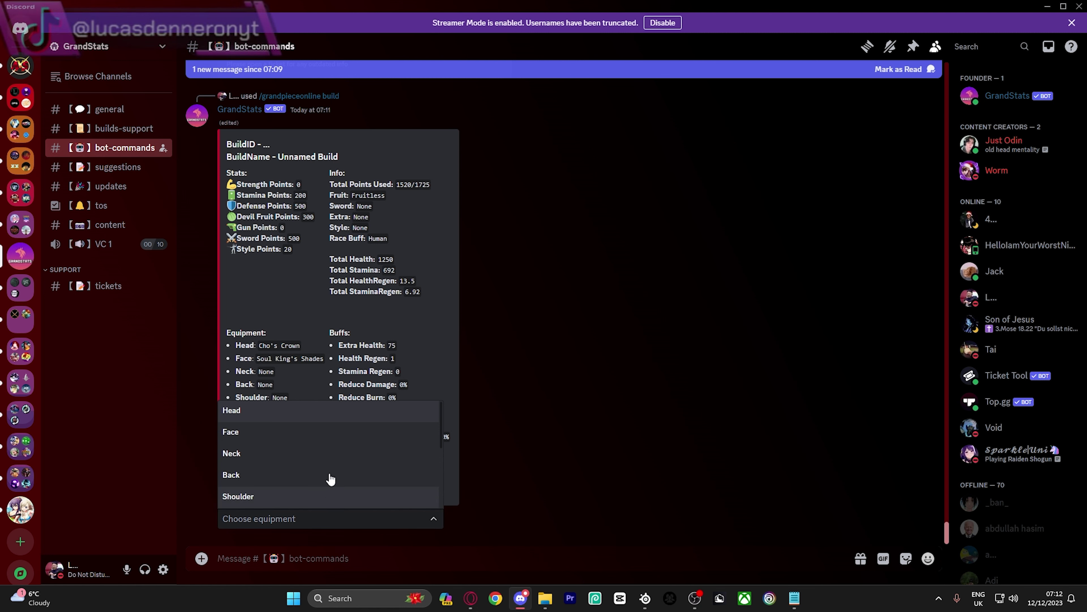
click(311, 462)
click(323, 514)
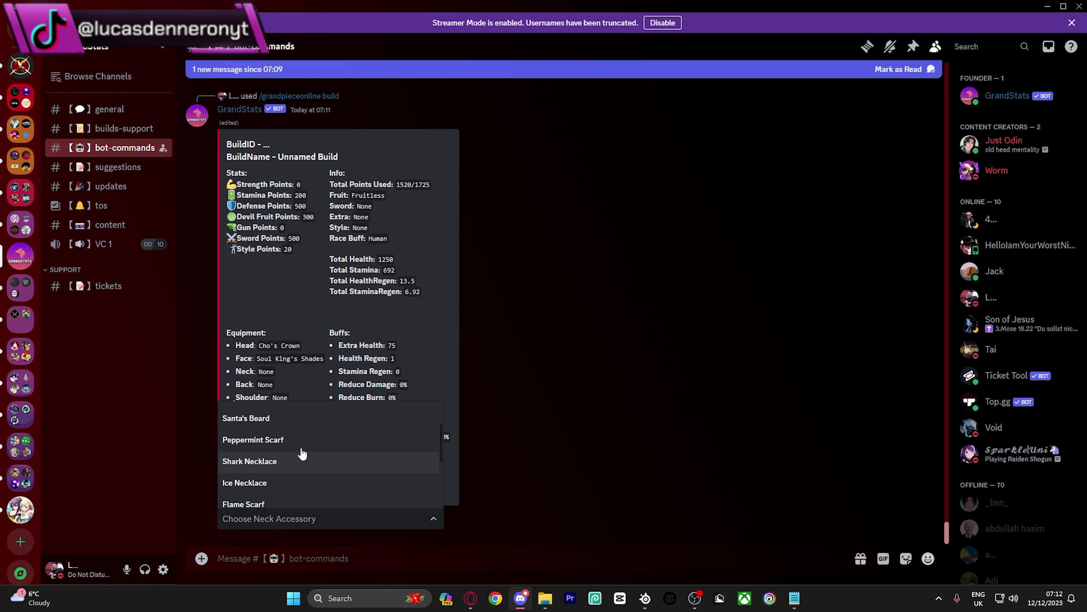
click(295, 447)
click(342, 519)
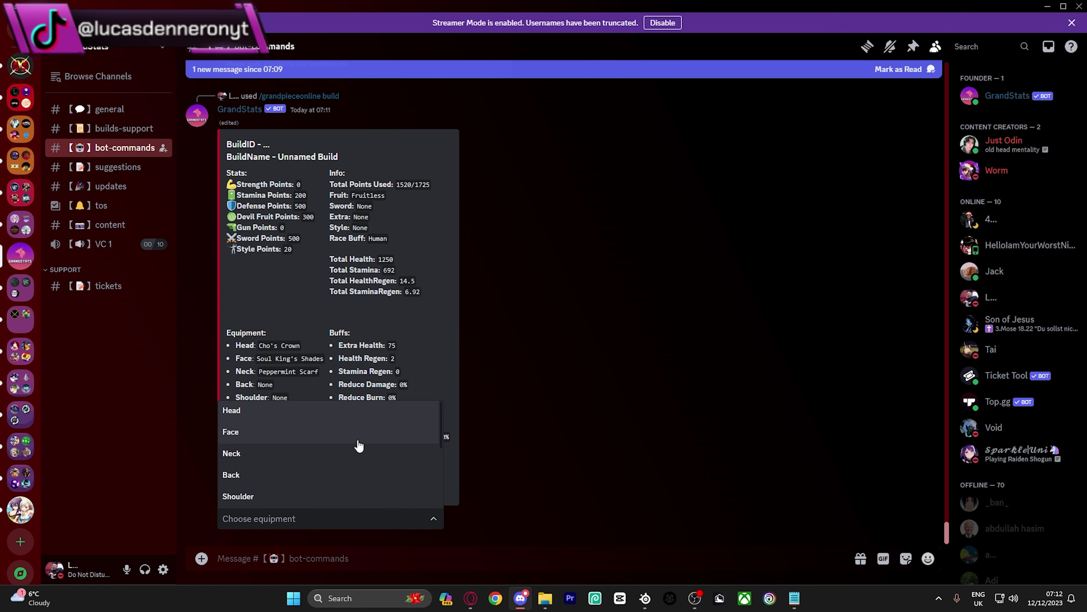
scroll(326, 447, down, 2)
click(300, 423)
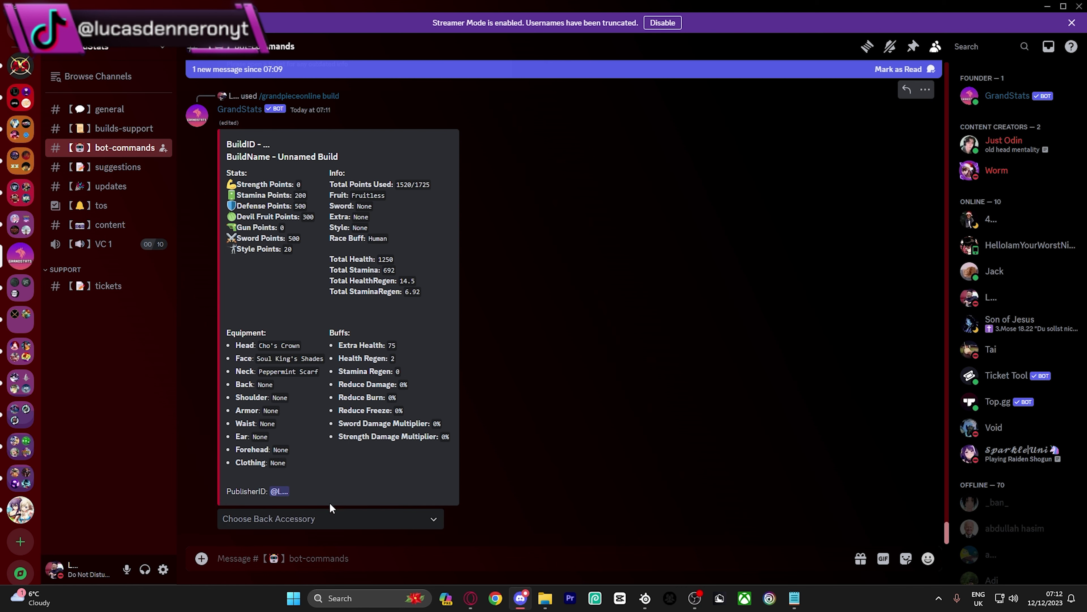
click(350, 523)
click(338, 475)
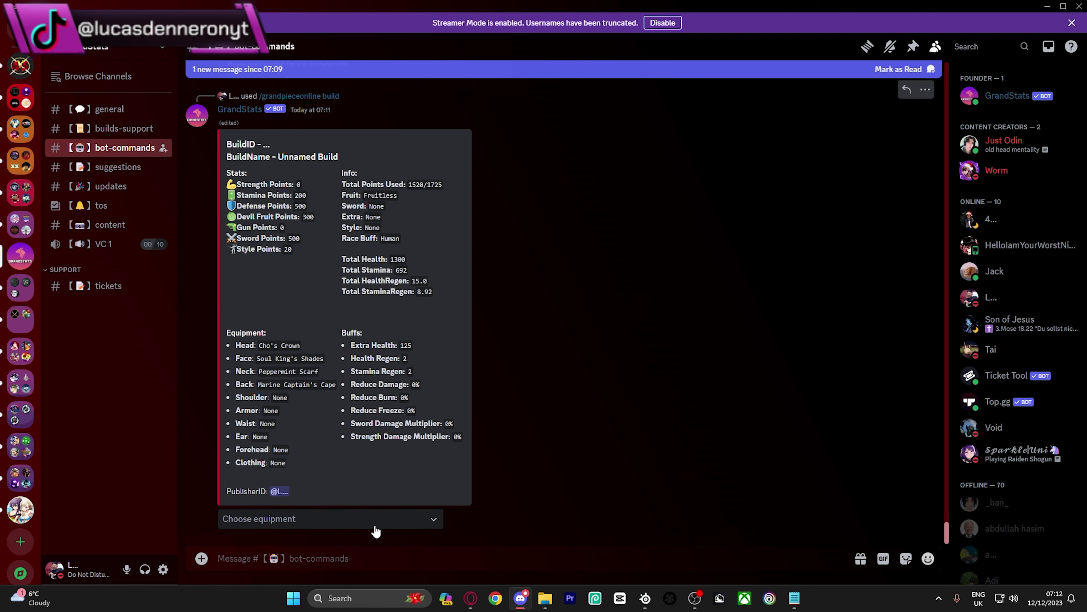
- Equip Tomoe Drums on the Shoulder slot, then return to the build options
click(367, 519)
click(323, 497)
click(325, 519)
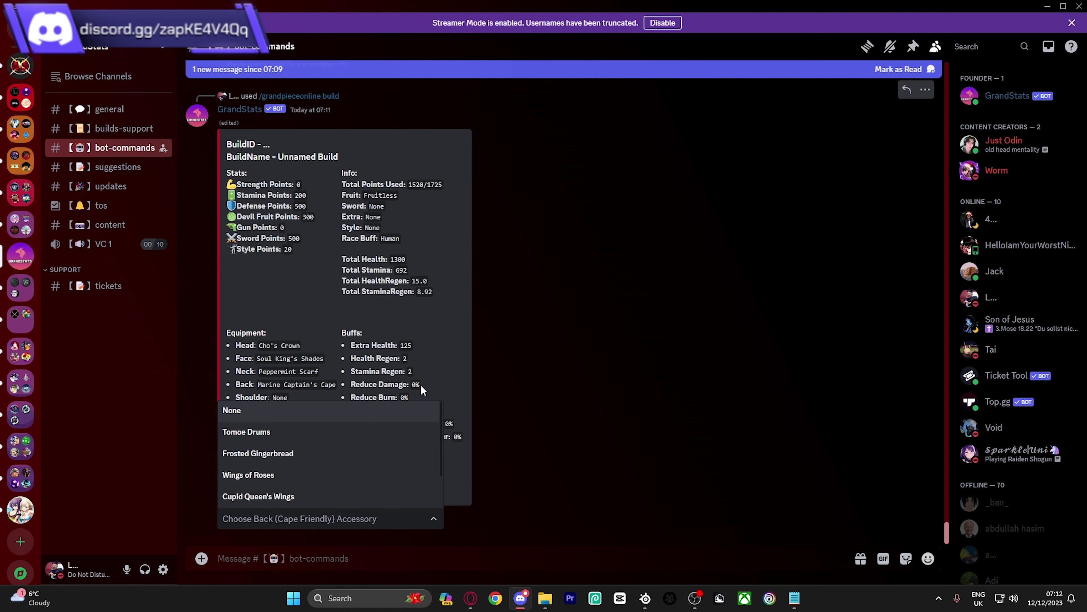
scroll(283, 449, down, 2)
scroll(283, 448, up, 1)
click(291, 433)
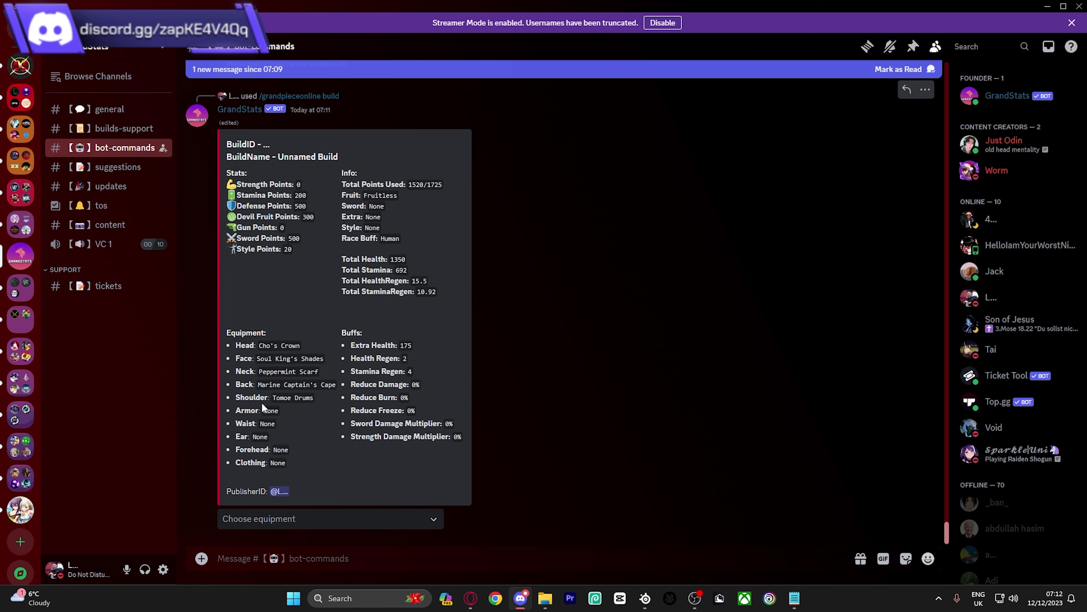
click(343, 519)
scroll(334, 480, down, 3)
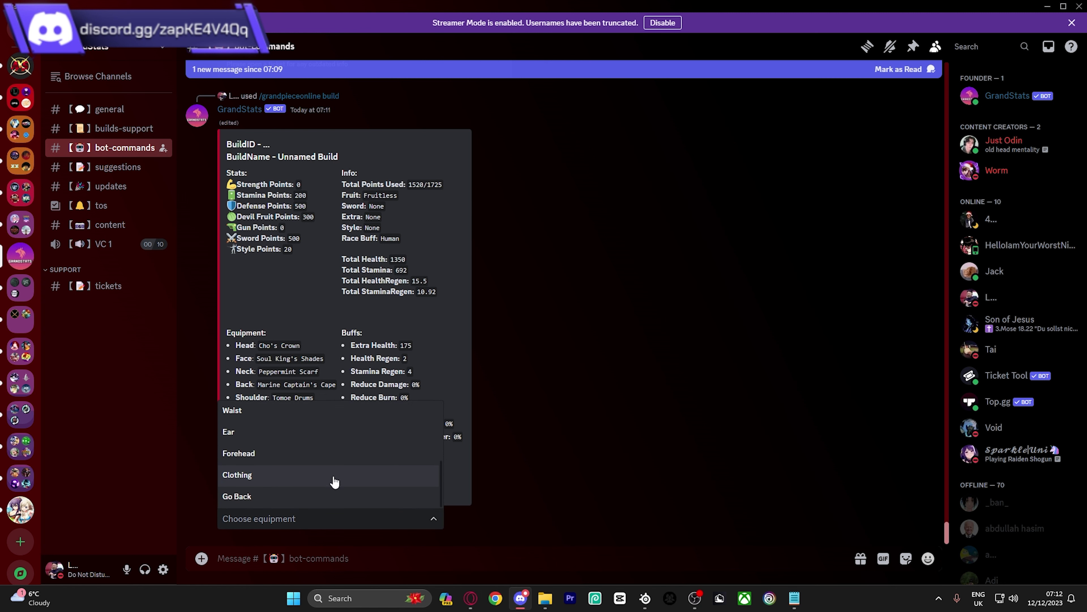
click(323, 497)
- Check the build's stat options and go back without changing any stats
click(323, 519)
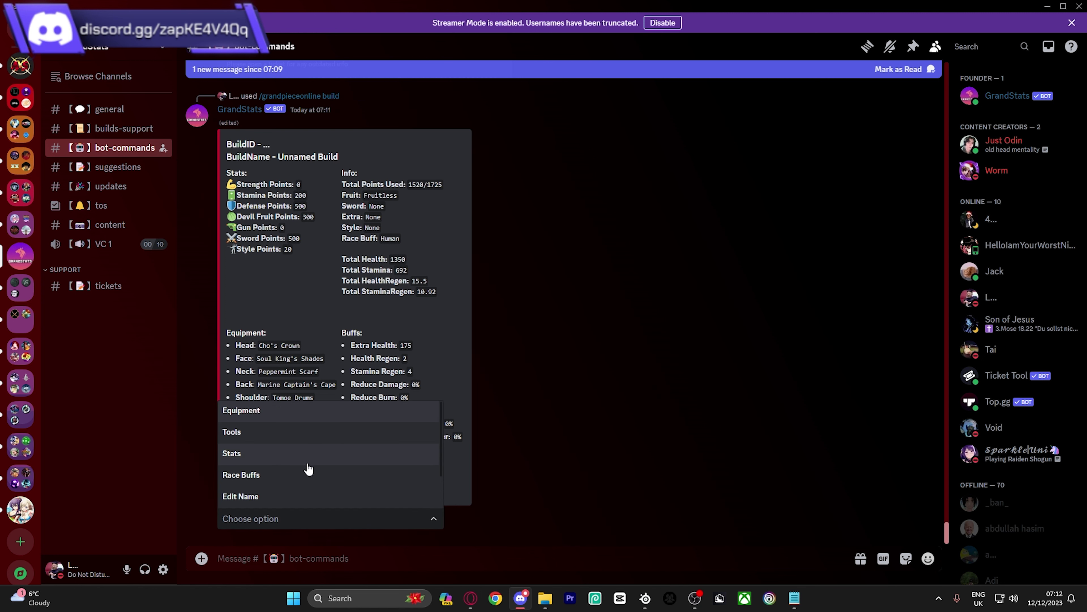
click(310, 458)
click(286, 518)
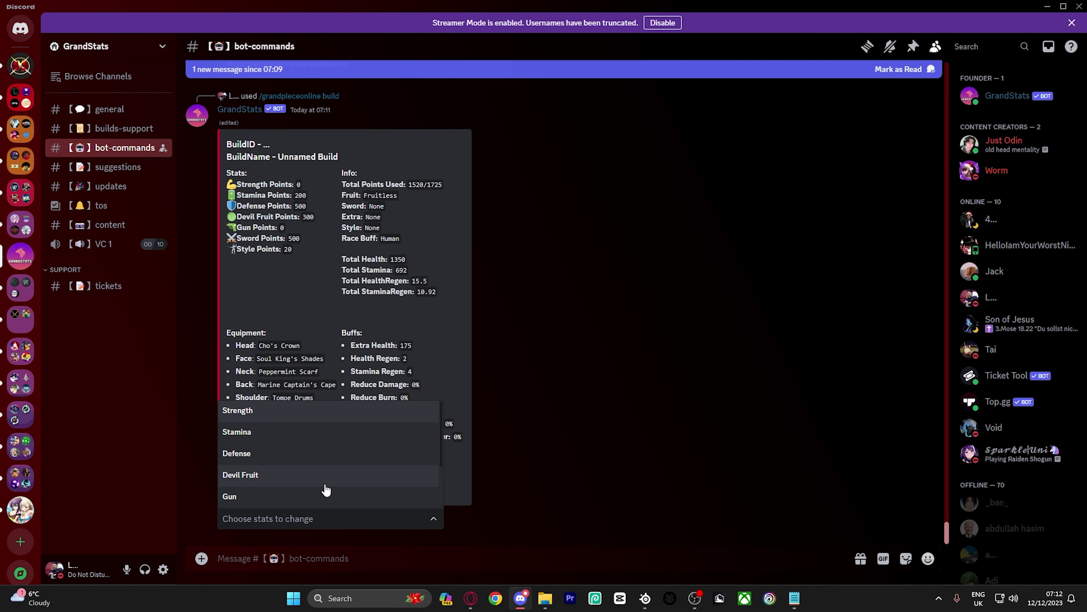
scroll(323, 484, down, 3)
click(315, 495)
- Rename the build to 'Video' and save it
click(304, 519)
scroll(306, 458, down, 1)
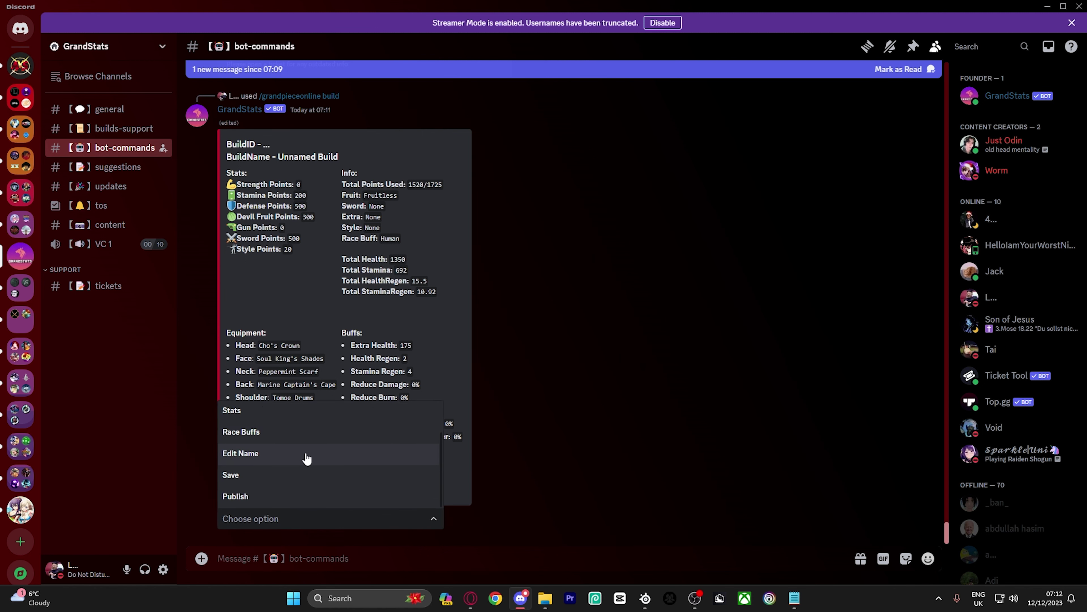
click(306, 455)
triple_click(512, 311)
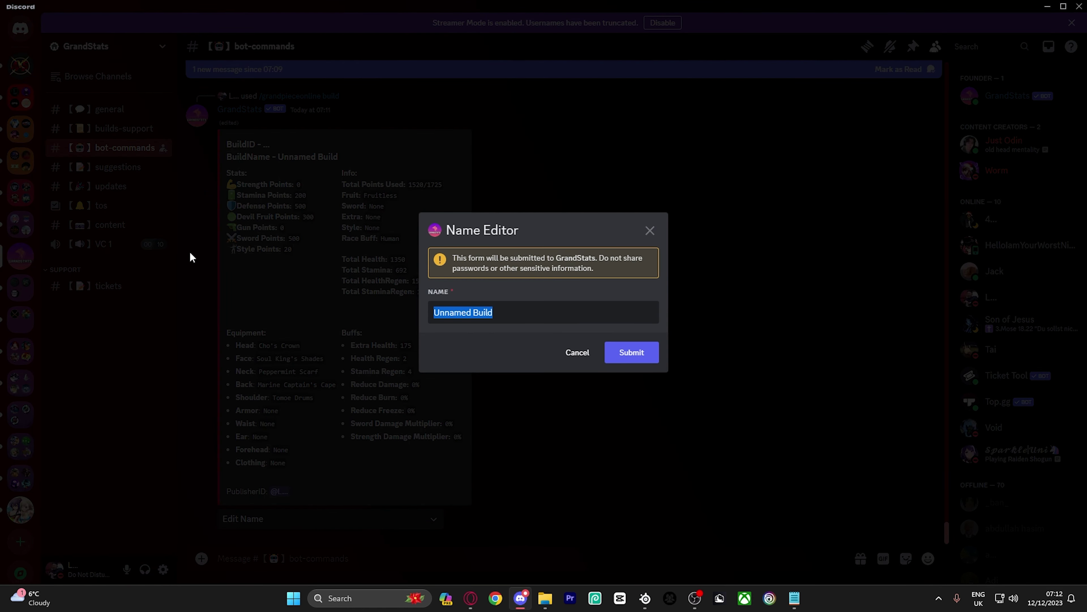
text(Video)
key(Return)
click(304, 518)
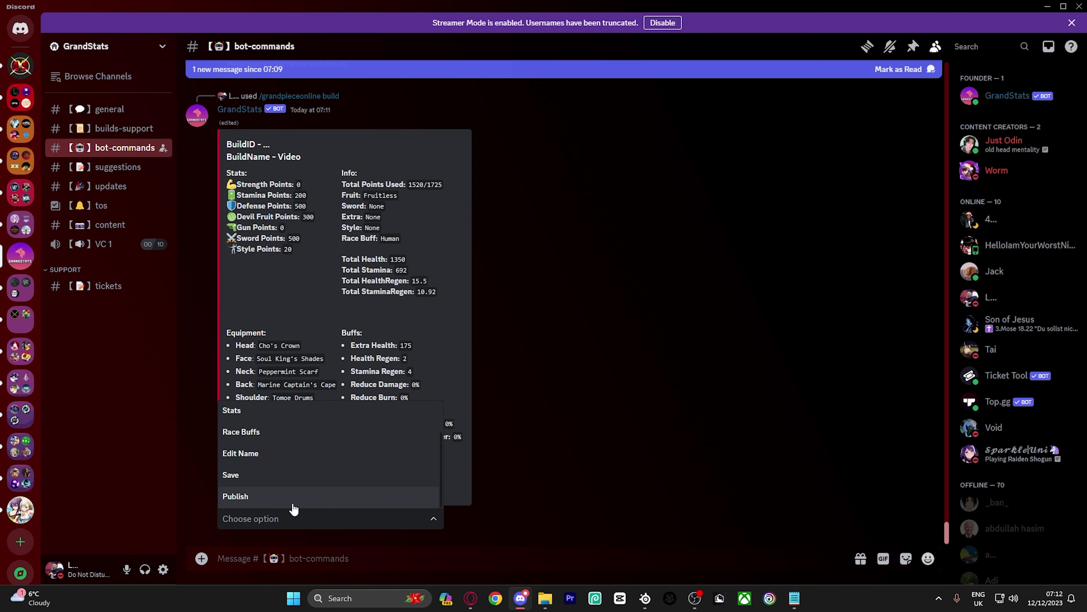
click(290, 491)
text(/)
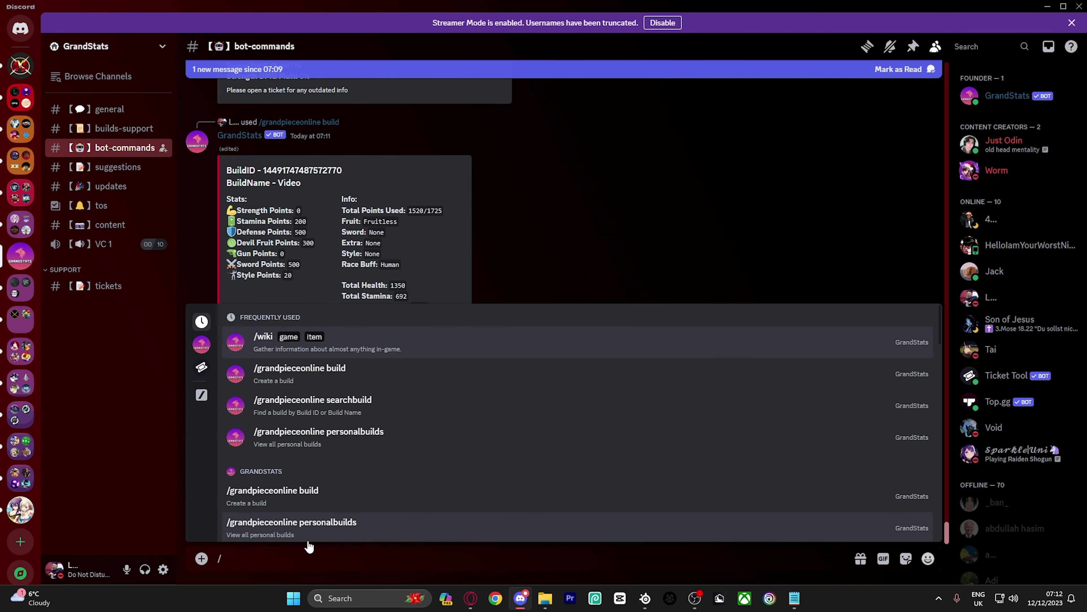
- Show the personal build Test using /grandpieceonline personalbuilds
click(380, 428)
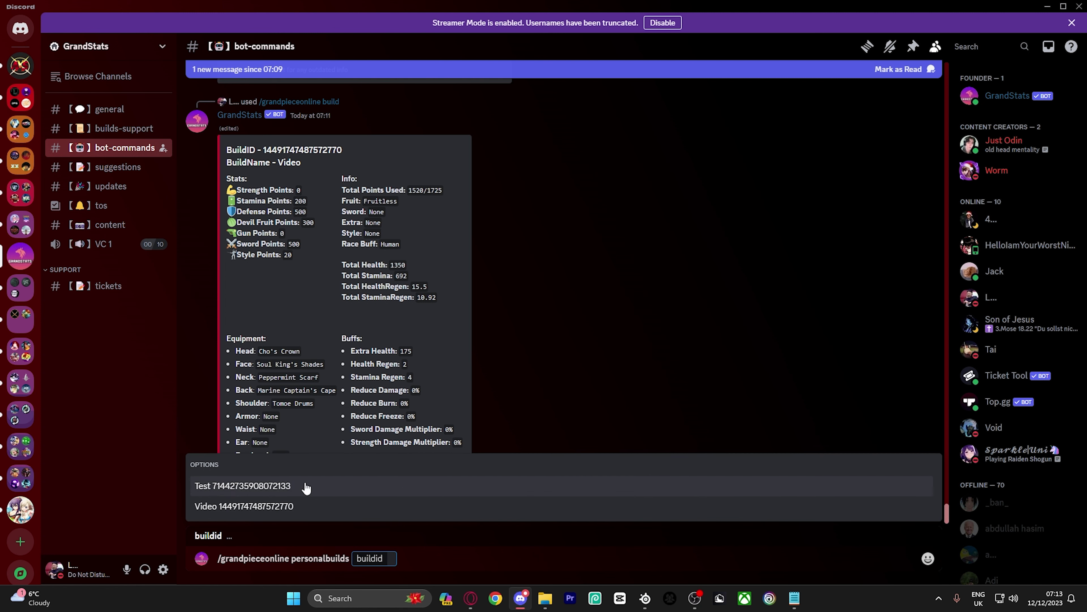
click(286, 495)
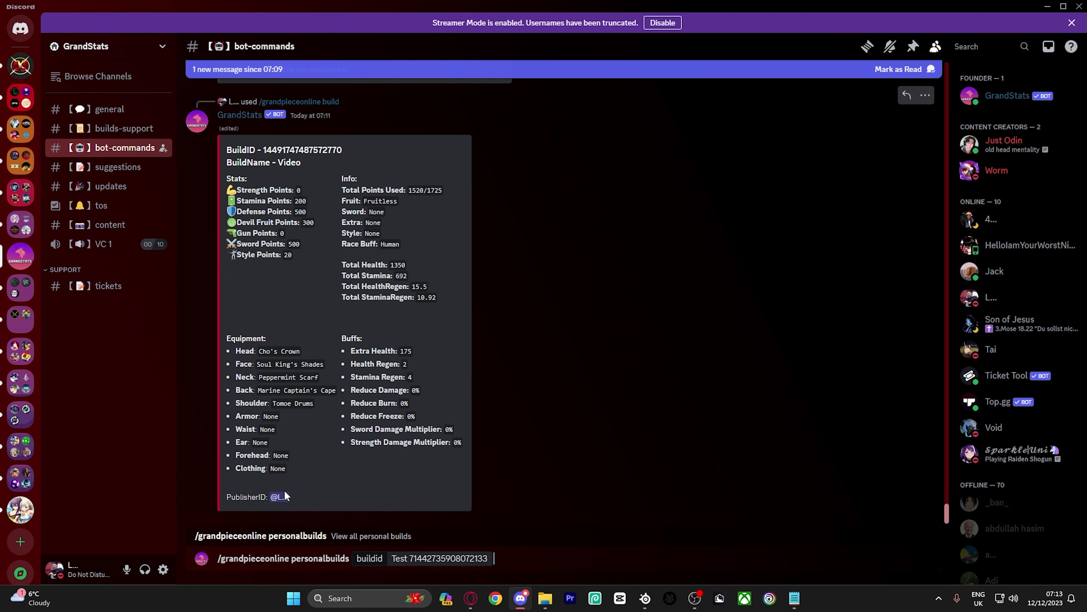
key(Return)
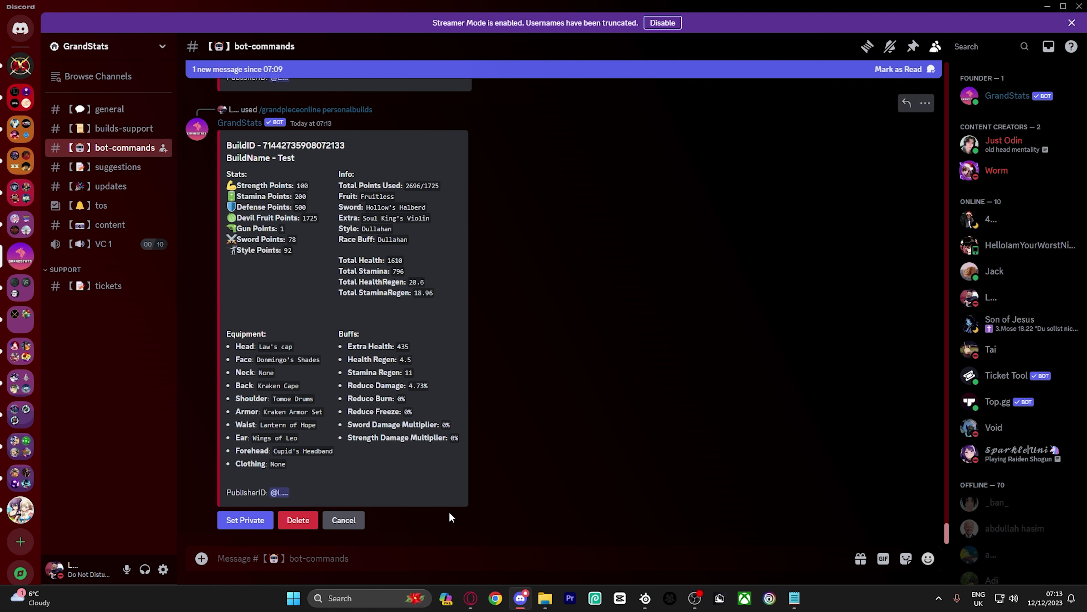
- Review the Test build's stats and its 2696/1725 total points used
drag(449, 512, 496, 254)
click(532, 308)
drag(403, 185, 428, 183)
click(414, 189)
drag(309, 218, 284, 219)
- Display the Video personal build and review its info, equipment and buffs
click(299, 503)
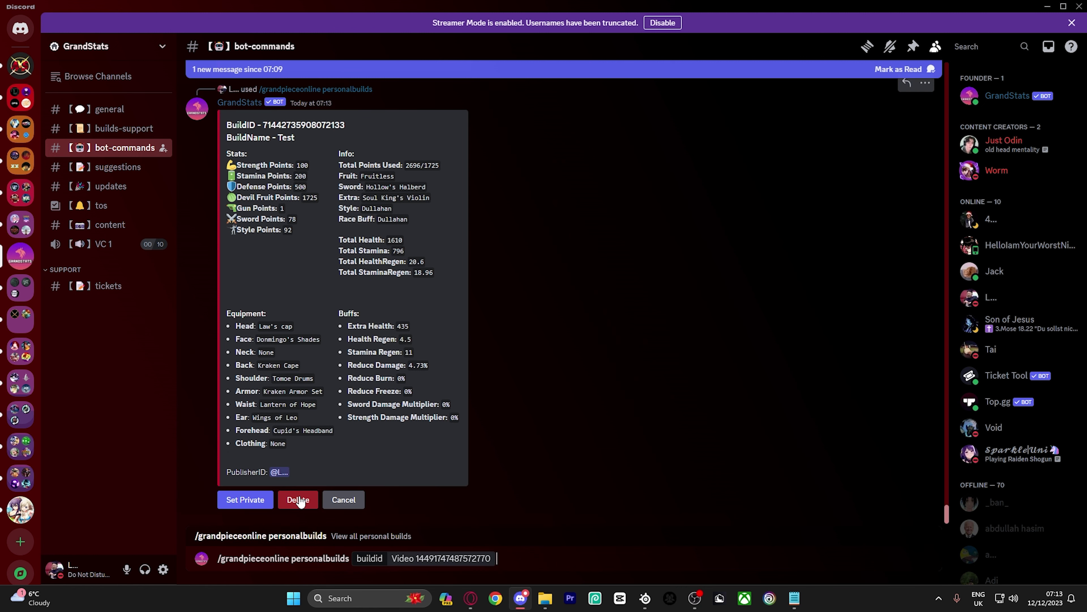
key(Return)
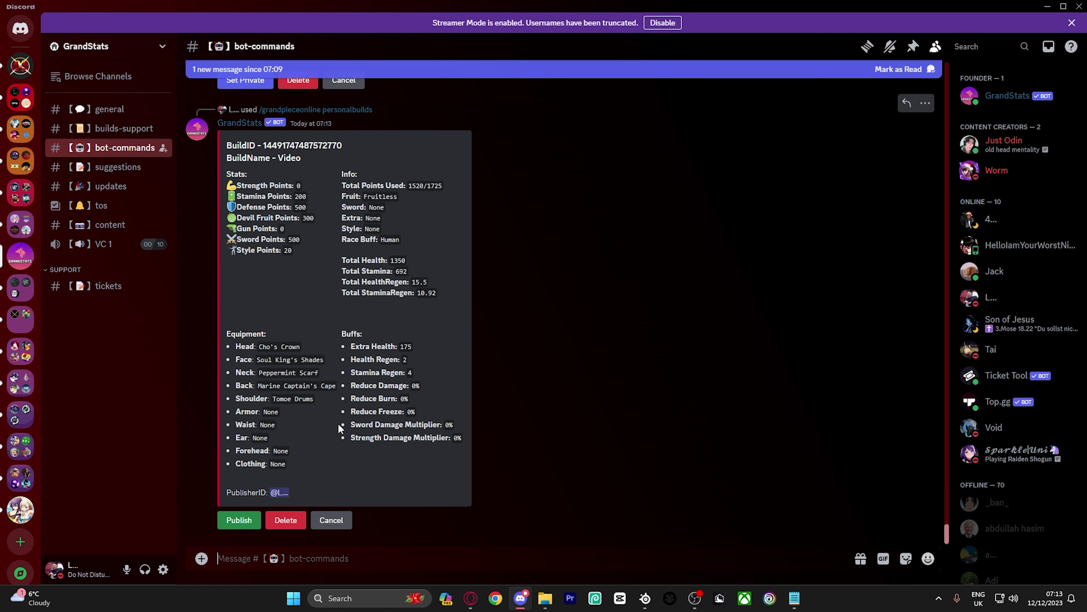
drag(284, 337, 419, 366)
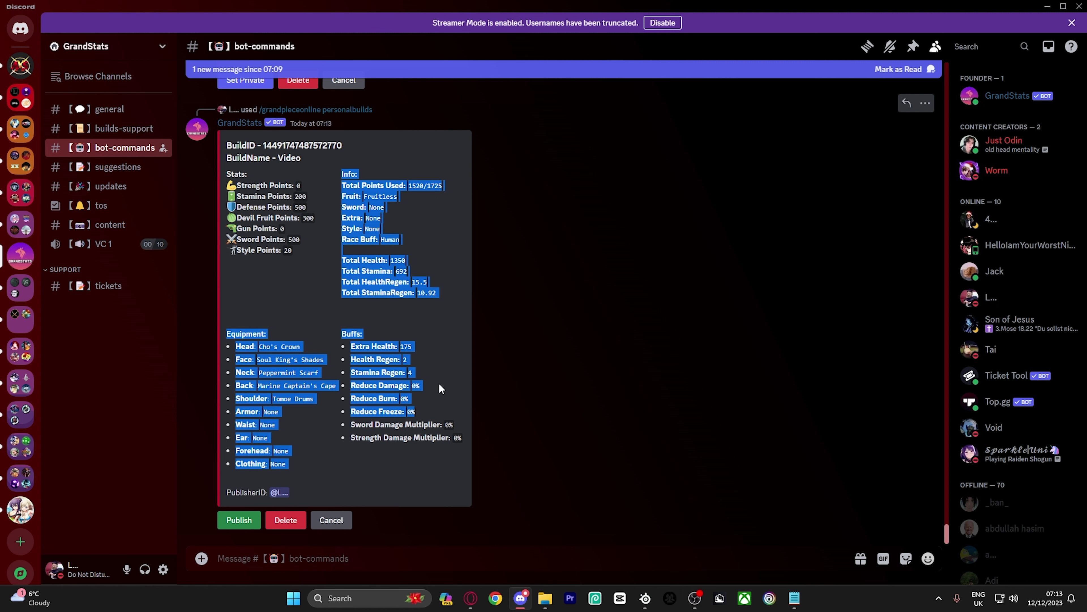
click(447, 226)
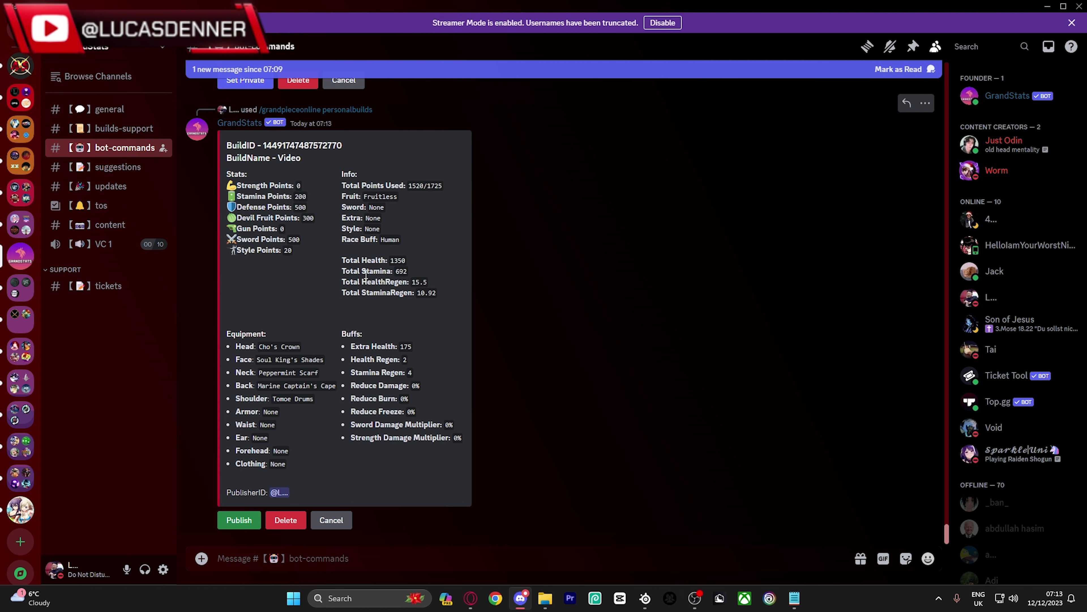
- Publish the Video build to the community builds
text(/)
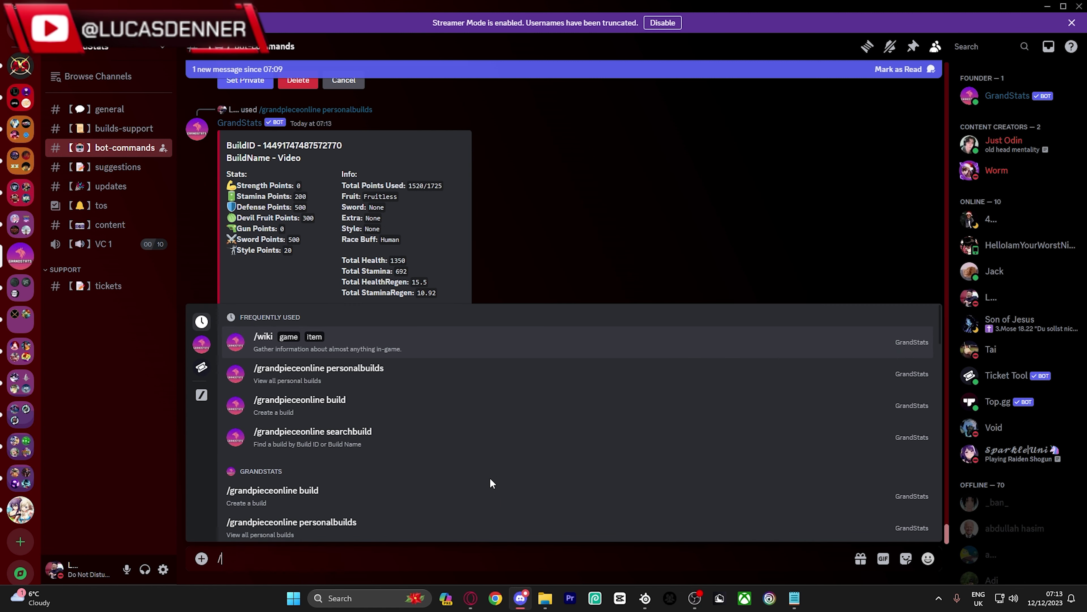
click(541, 255)
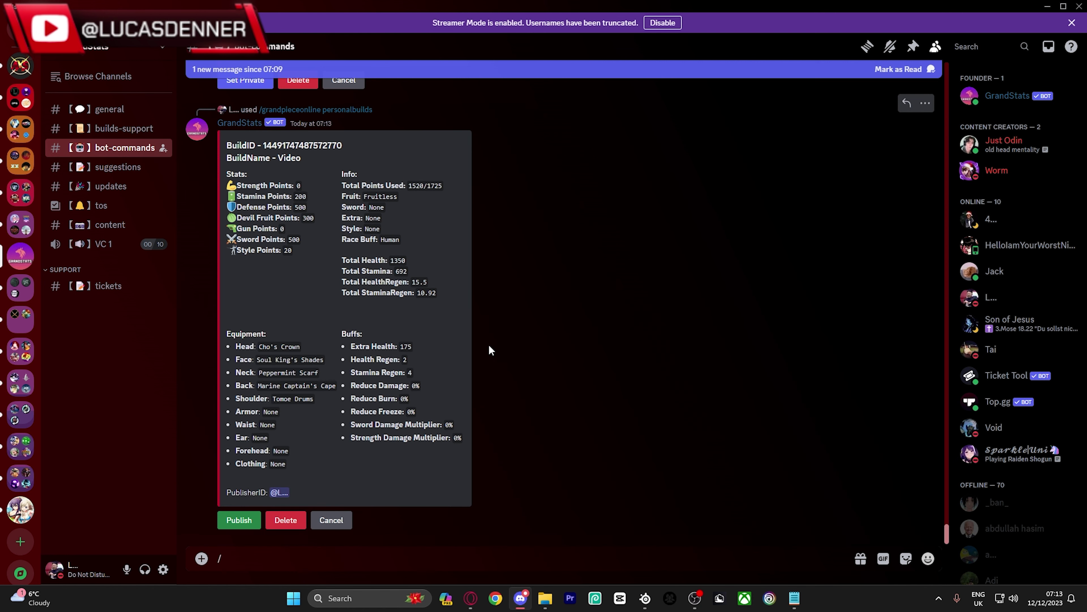
text(=)
click(239, 520)
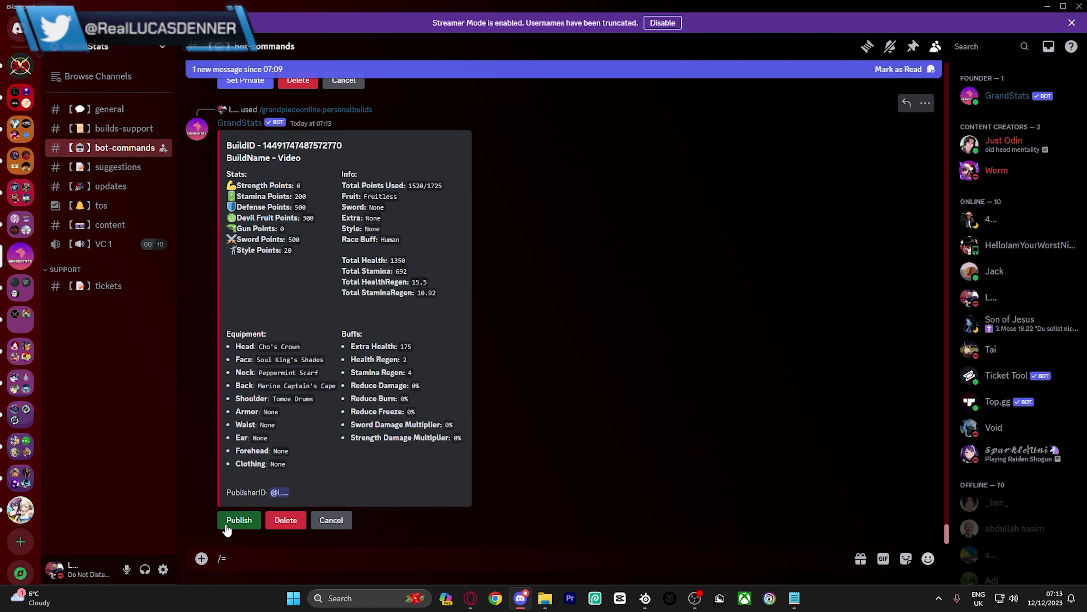
click(290, 550)
key(BackSpace)
key(BackSpace)
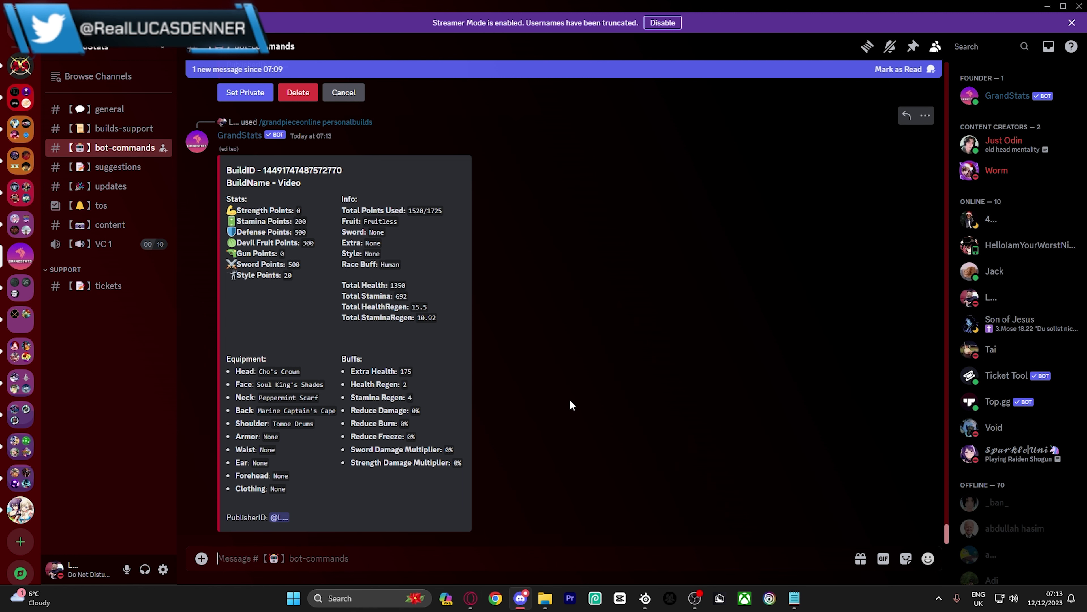
text(/)
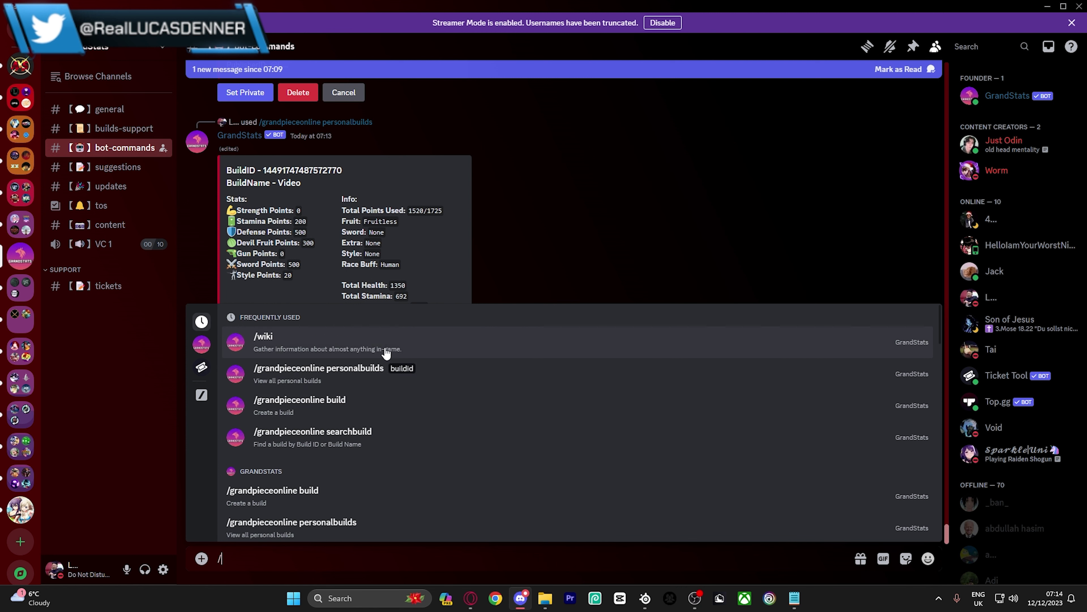
click(414, 449)
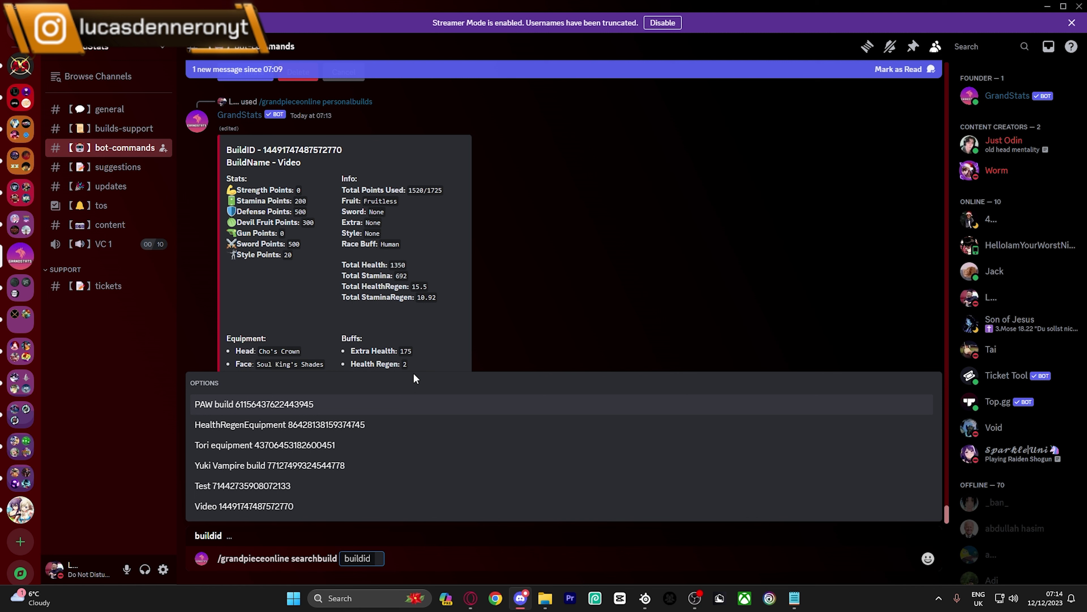
key(Escape)
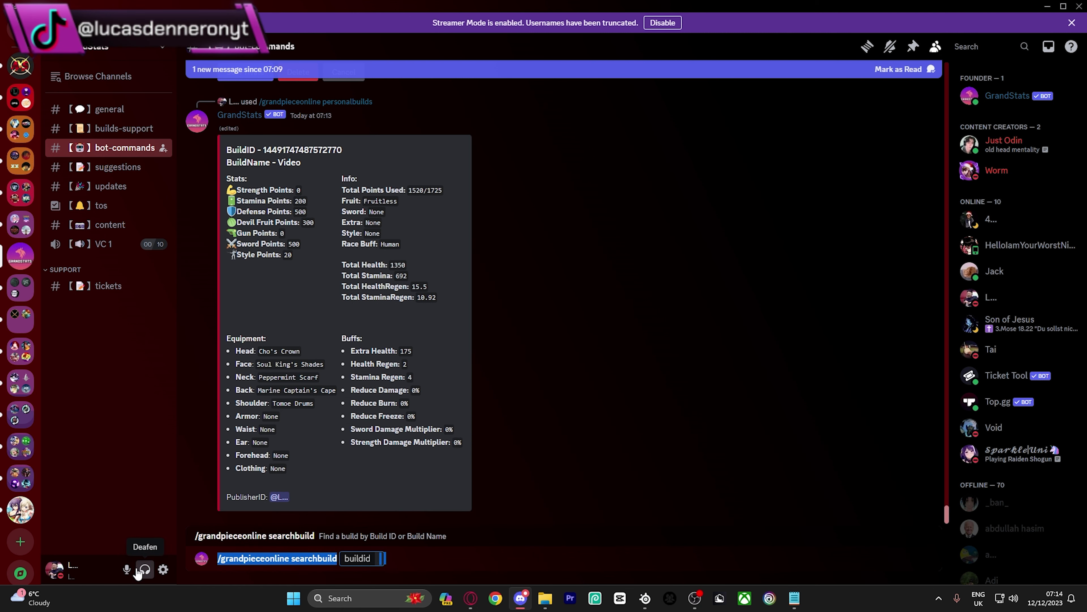
key(ctrl+a)
key(BackSpace)
click(20, 129)
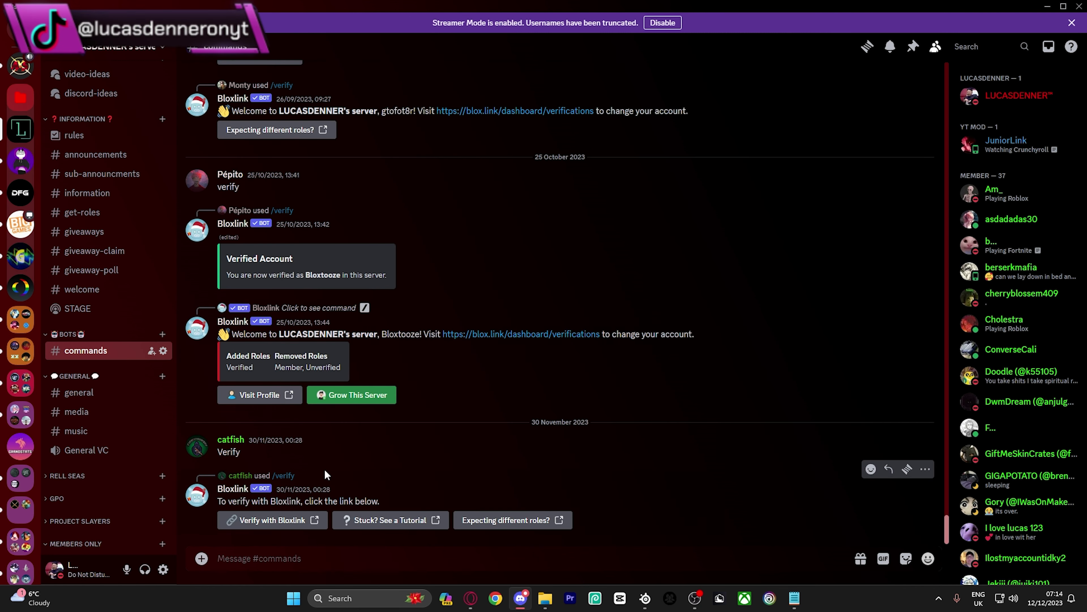
text(/)
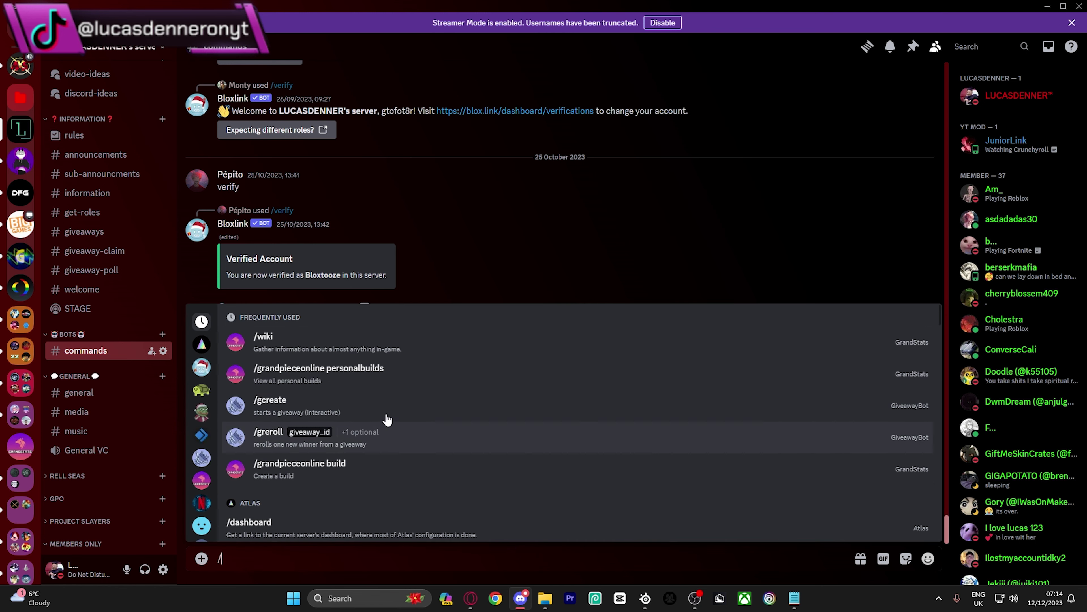
click(400, 370)
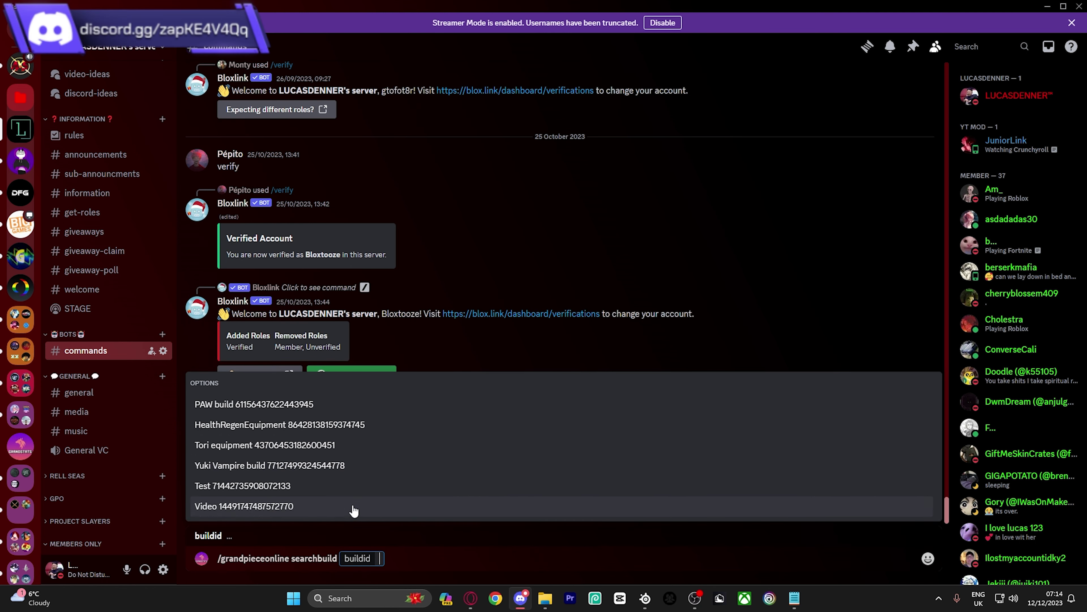
key(ctrl+a)
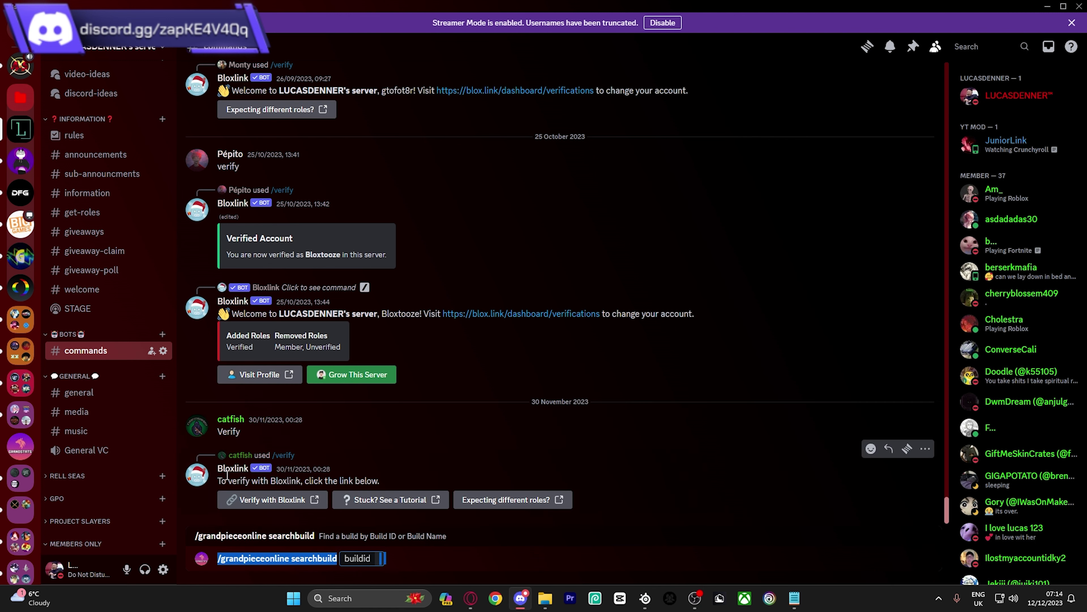
key(BackSpace)
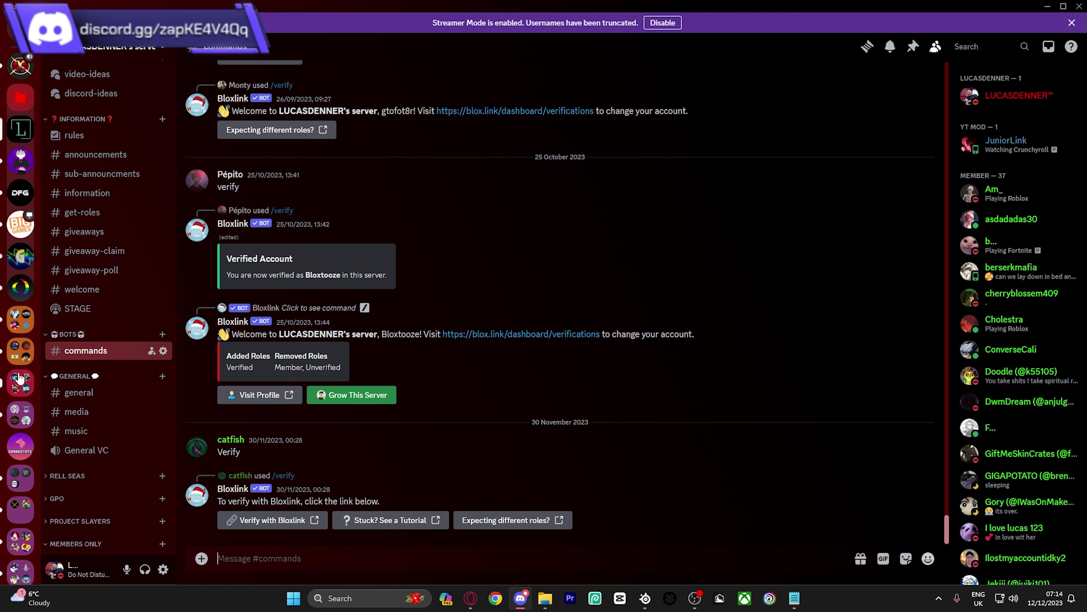
click(20, 445)
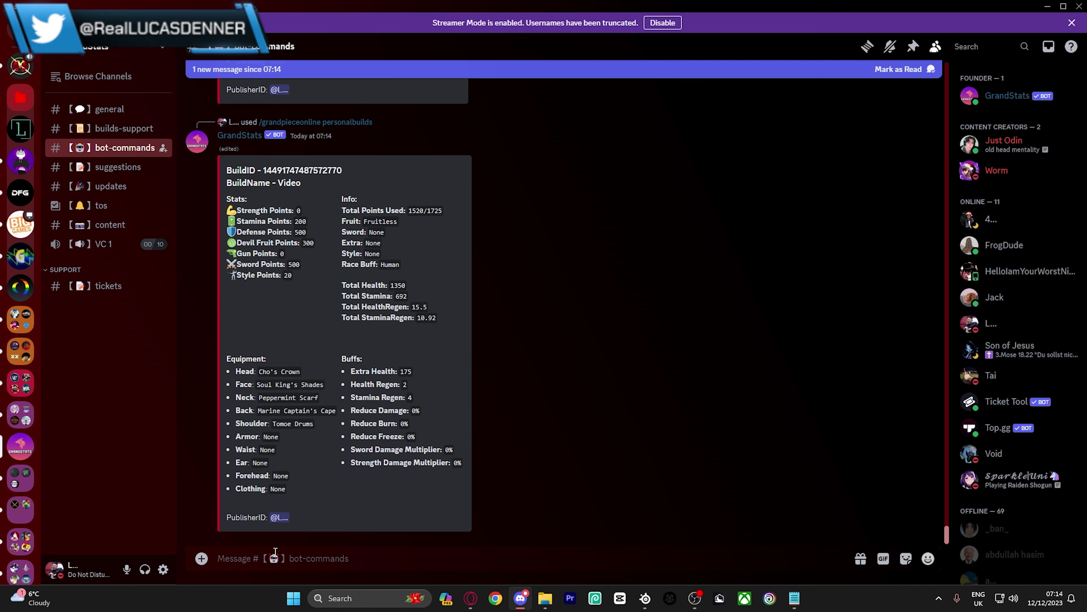
- Search community builds for Tori equipment and review its gear list
text(/)
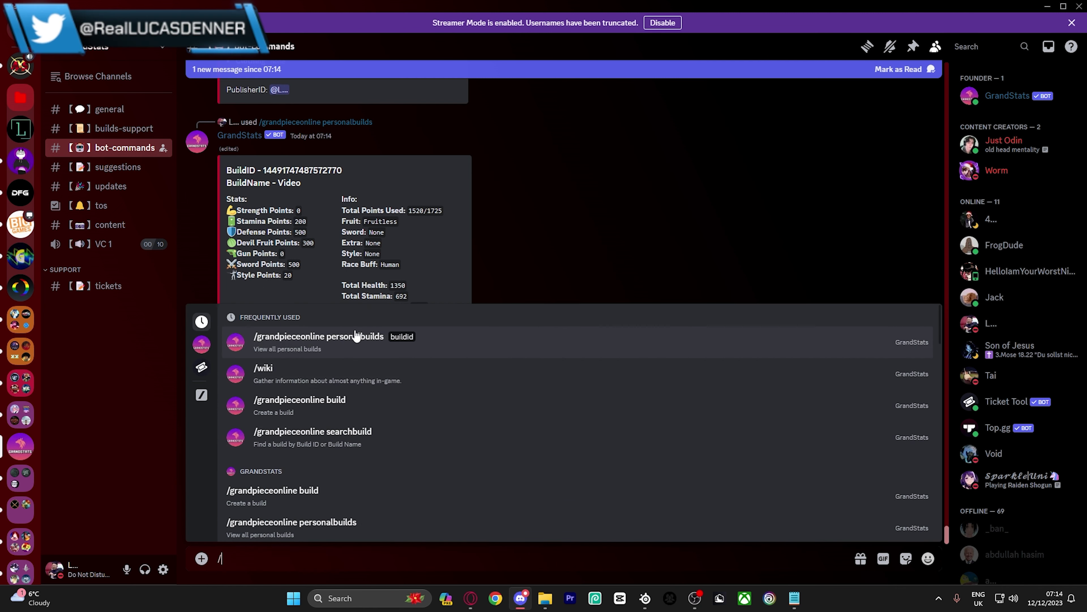
click(353, 445)
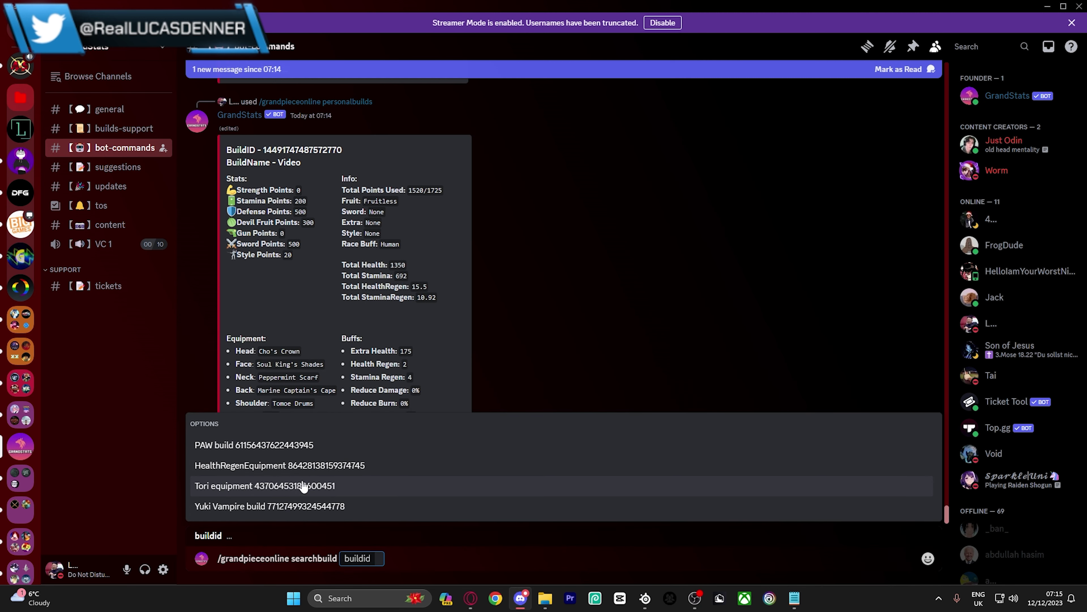
click(324, 486)
key(Return)
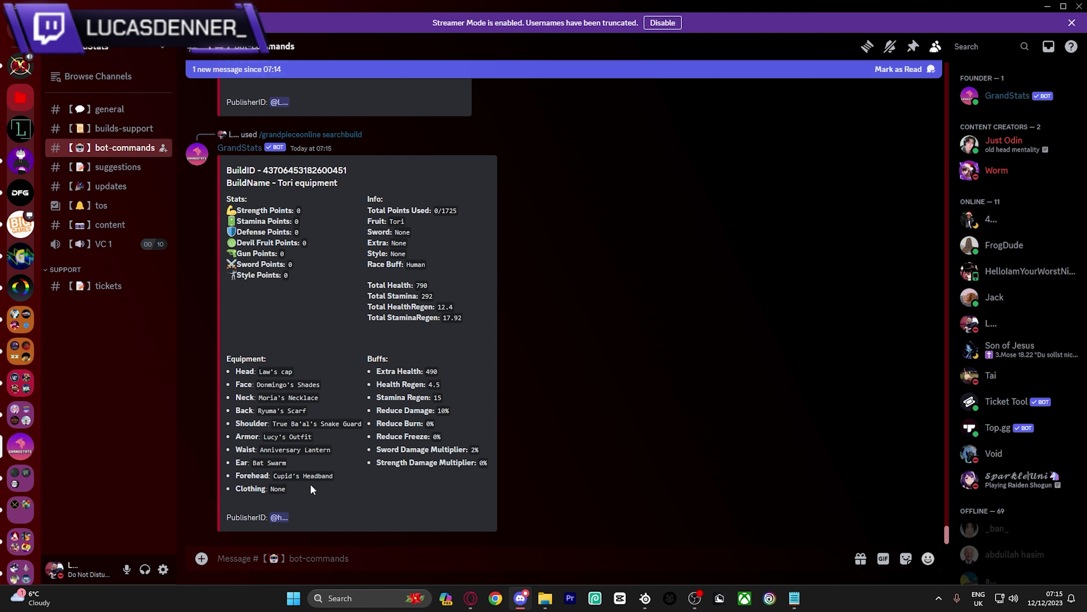
drag(256, 372, 334, 476)
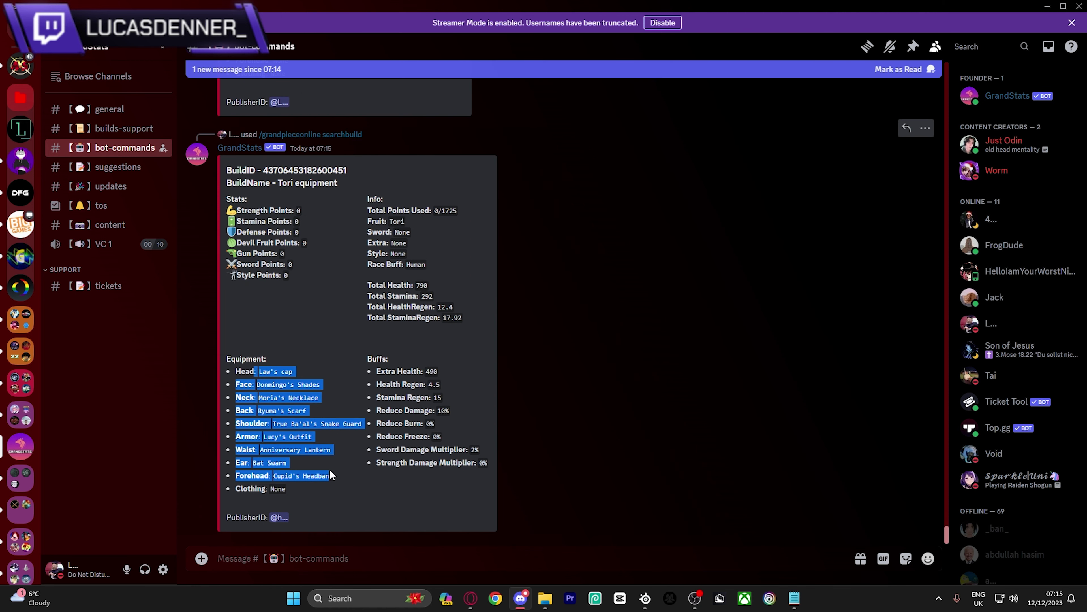
click(356, 460)
- Rerun the build search for HealthRegenEquipment
click(311, 134)
click(329, 484)
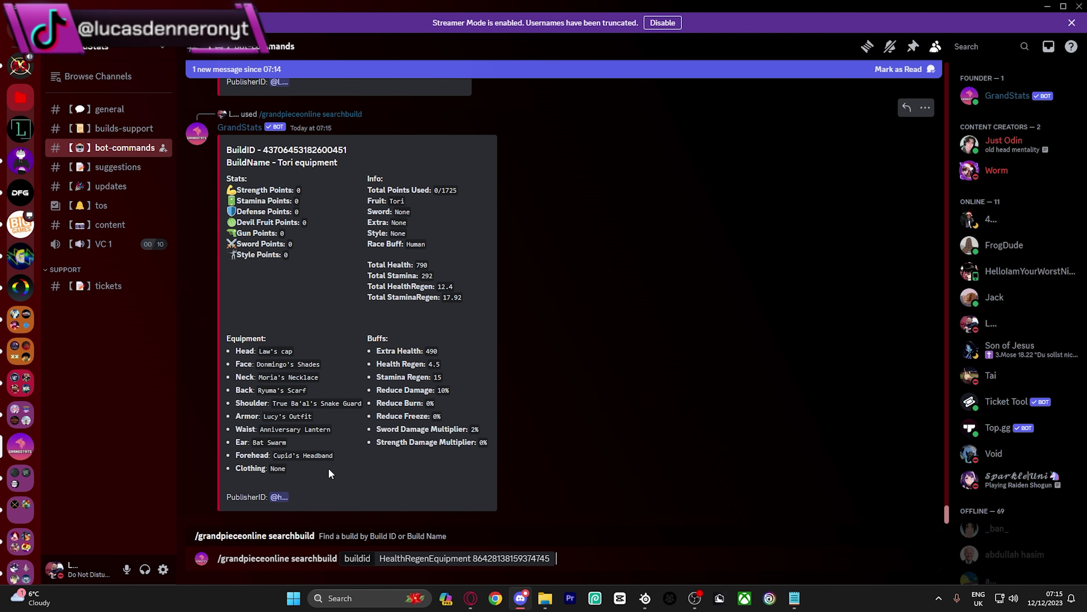
key(Return)
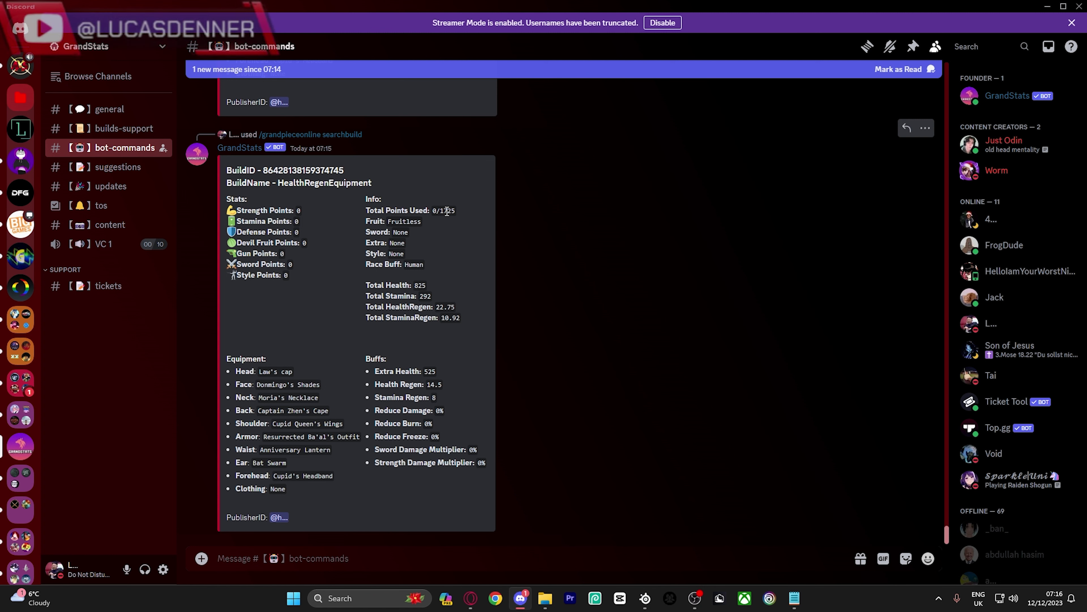
- Go to the #tickets channel under SUPPORT in the GrandStats server
scroll(1007, 294, down, 9)
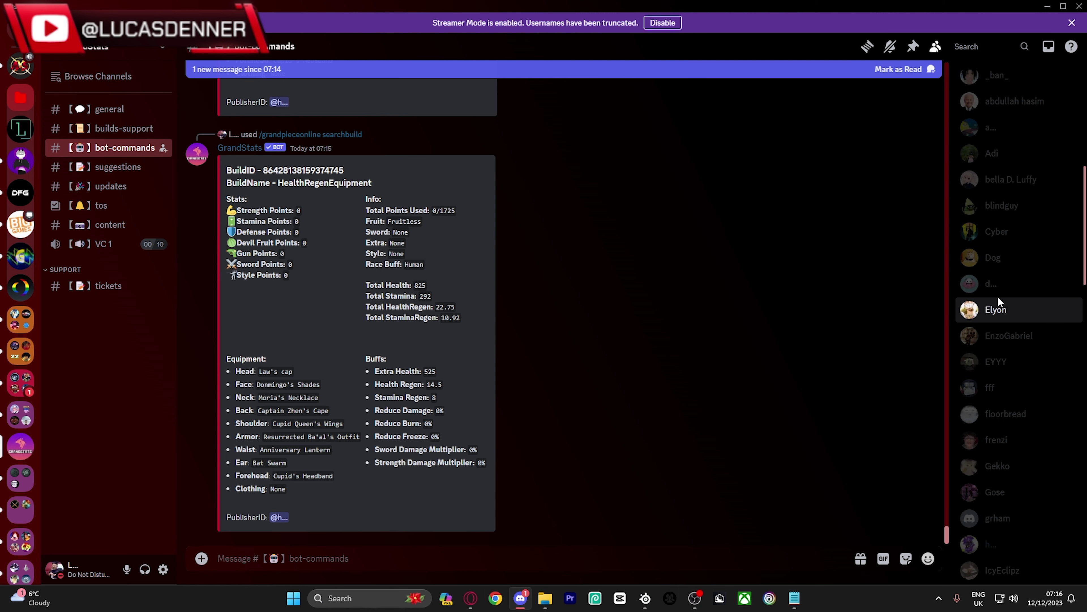
scroll(997, 296, up, 9)
click(108, 286)
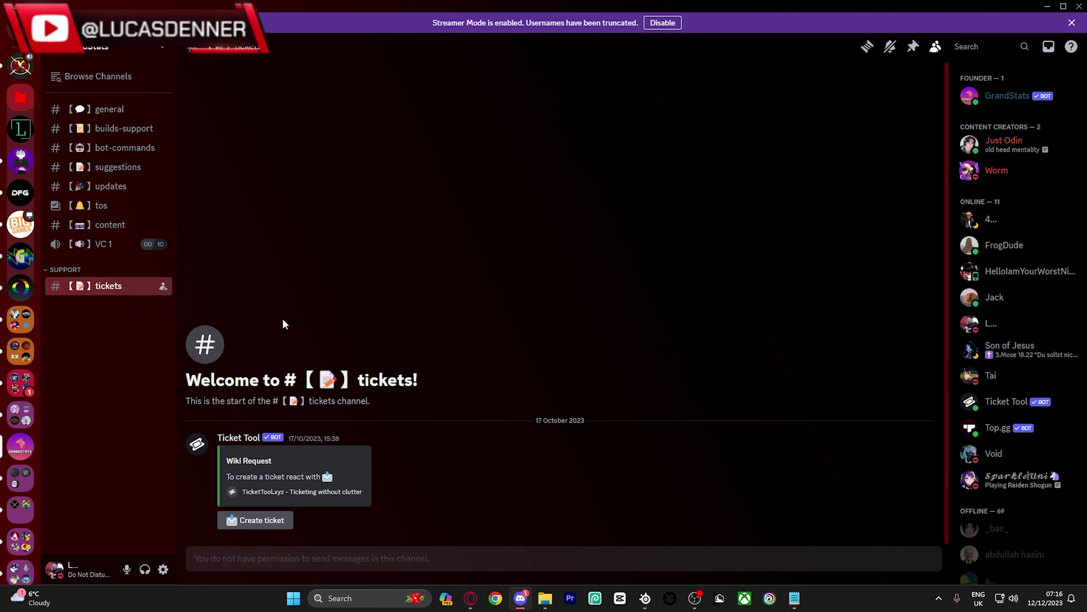